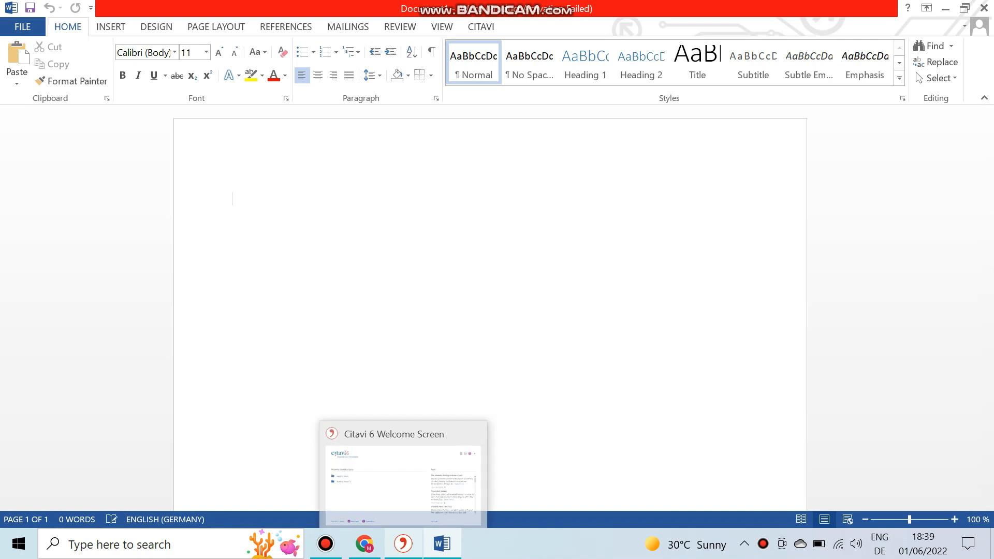
Switch to Citavi and create a new cloud project named ABC.
left_click(403, 543)
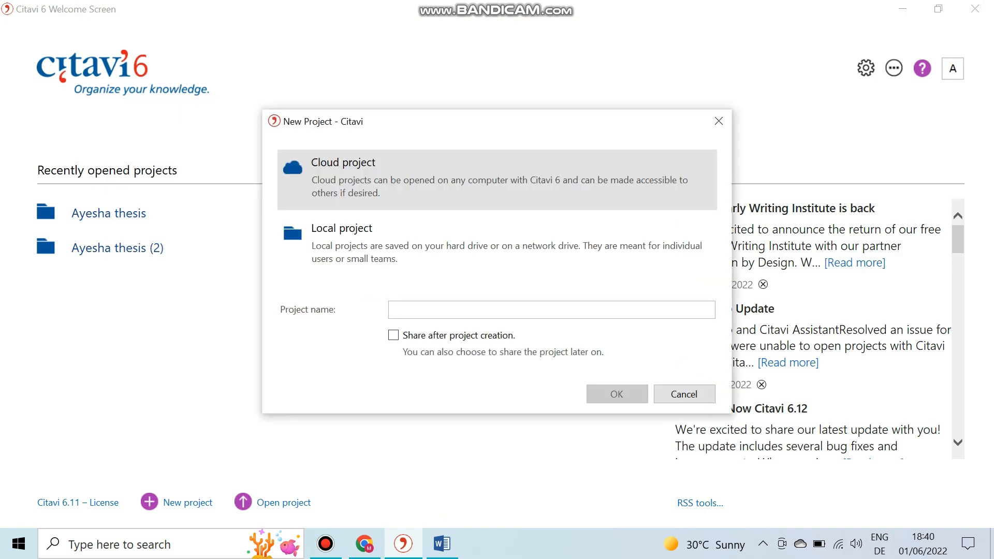
type("ABC")
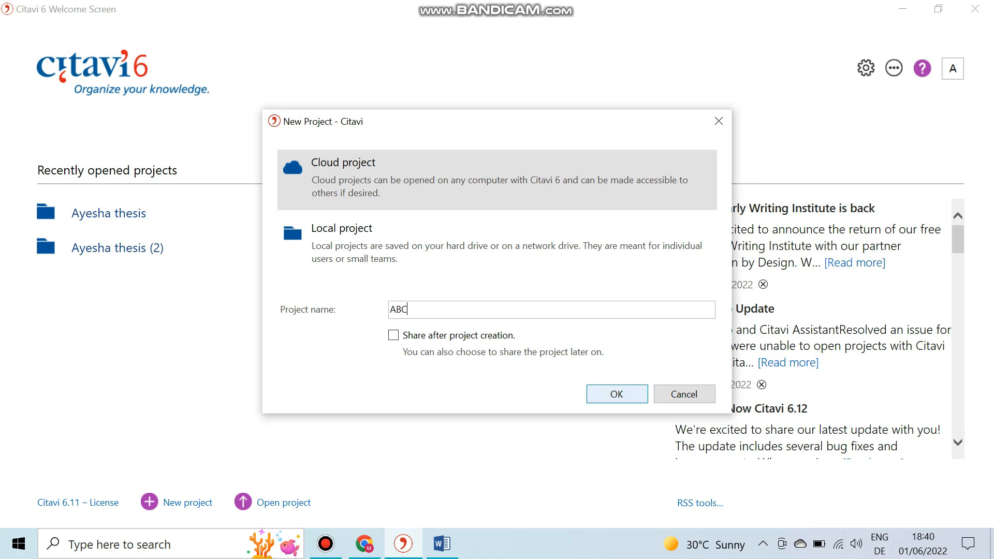
left_click(617, 393)
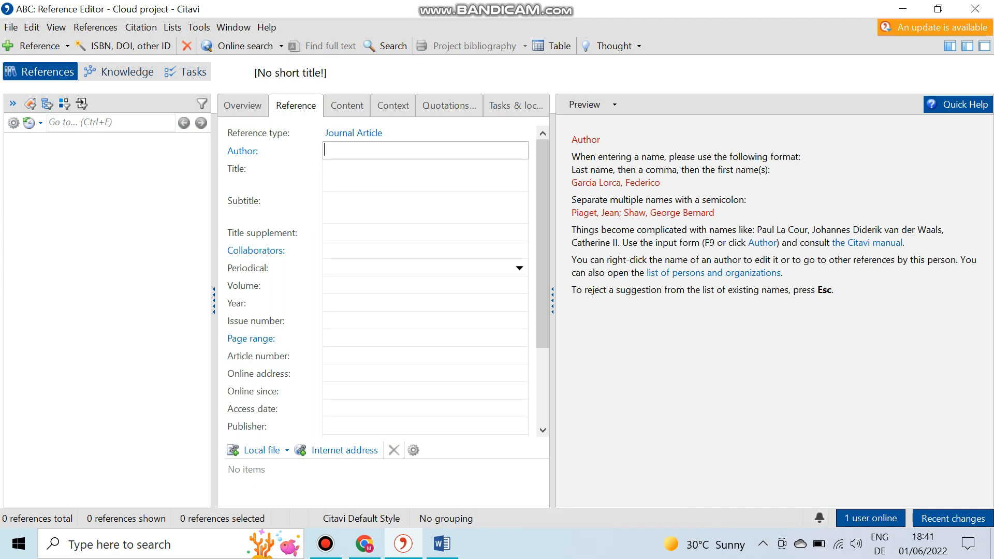
Start an import into the project with PDF files as the data source.
key("alt")
key("Down")
key("Down")
key("Down")
key("Down")
key("Right")
key("Right")
mouse_move(11, 28)
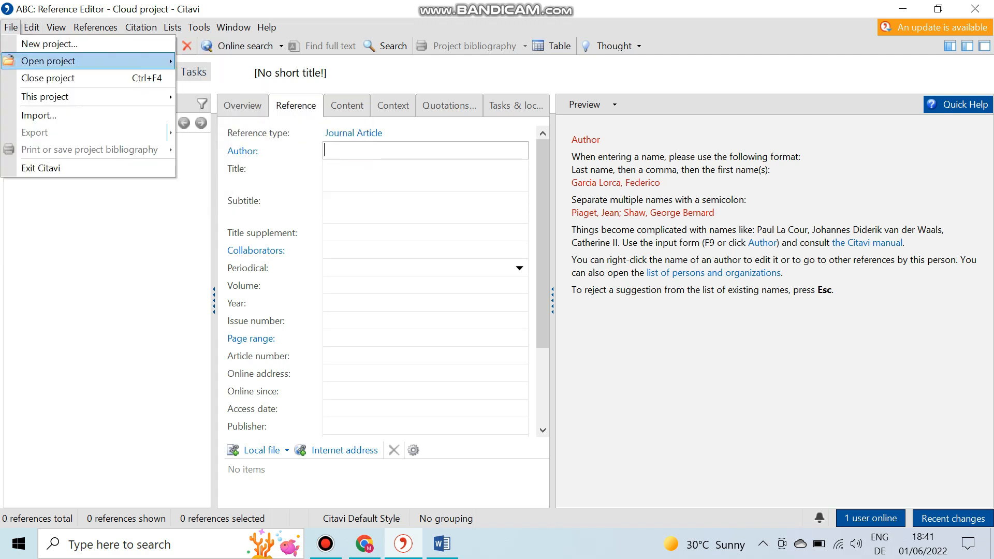
left_click(40, 114)
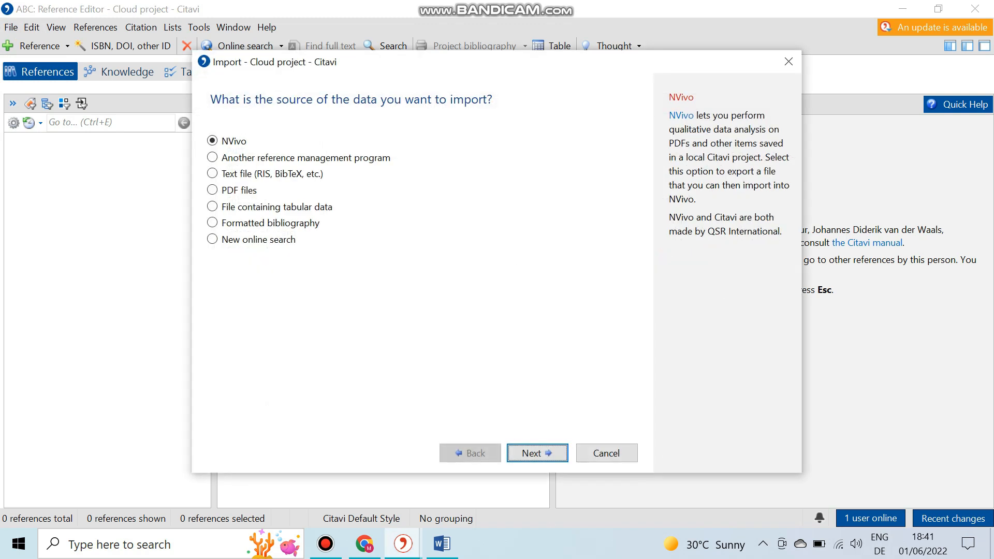
left_click(213, 190)
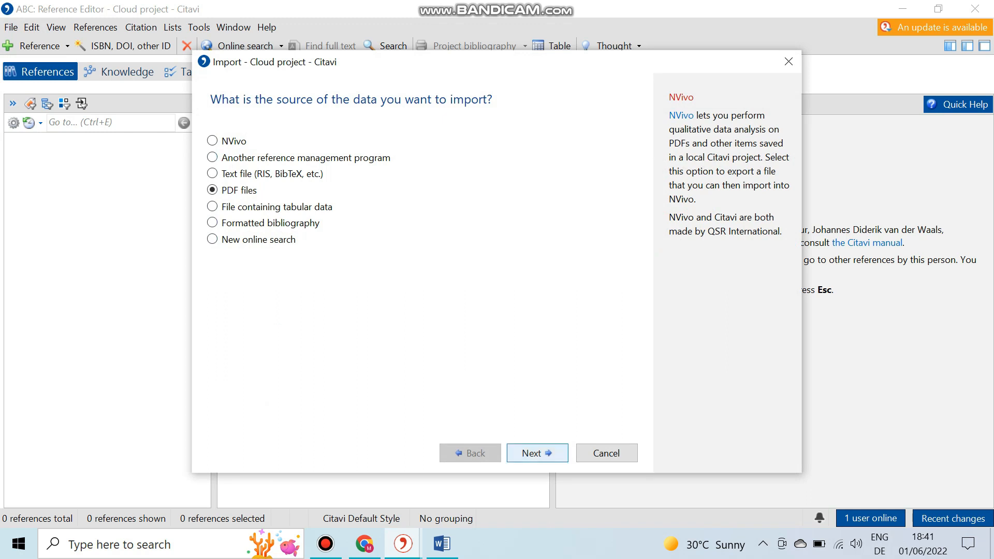
key("Return")
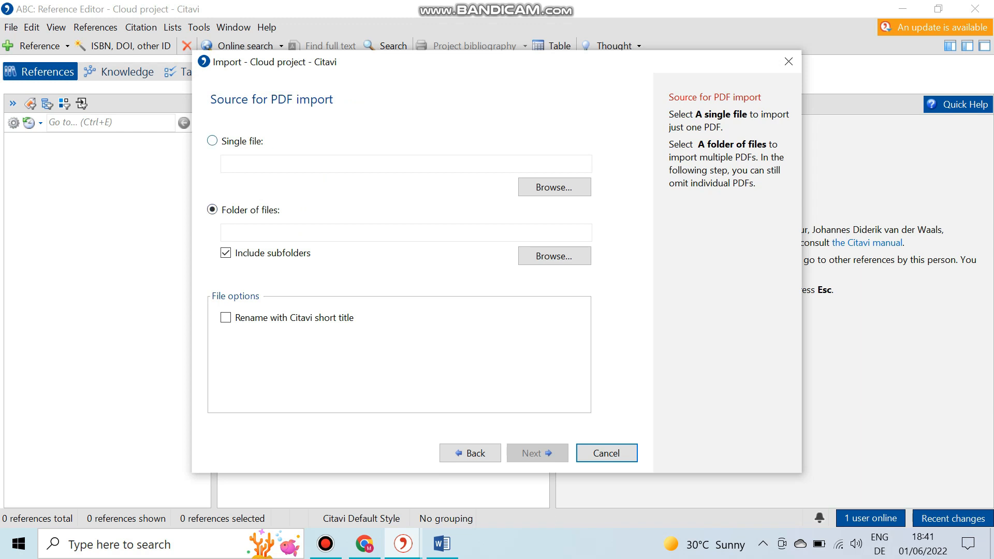
Set the import source to a single file and choose the "Public Preferences of Shared Autonomous Vehicles" PDF from the thesis material folder on the Desktop.
left_click(213, 141)
left_click(555, 187)
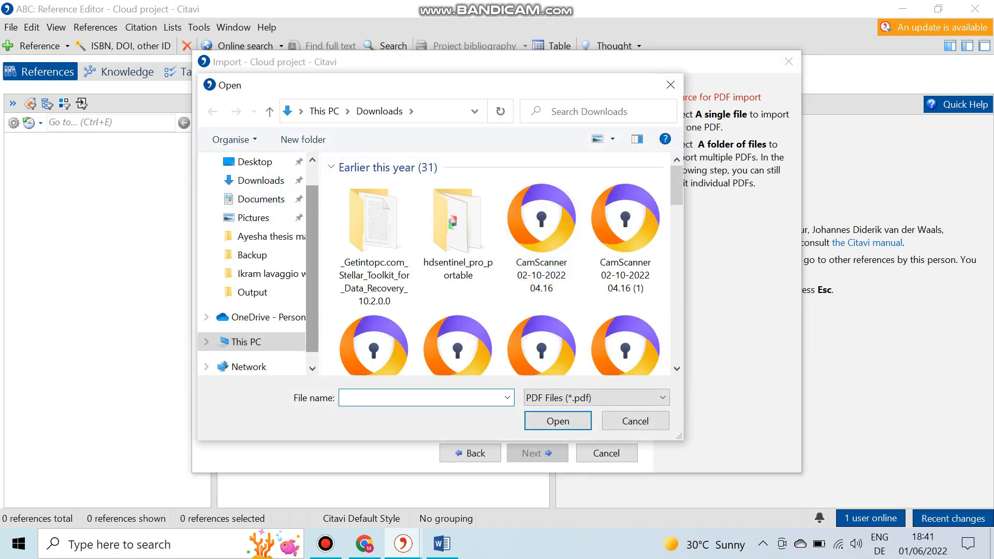
left_click_drag(312, 223, 312, 197)
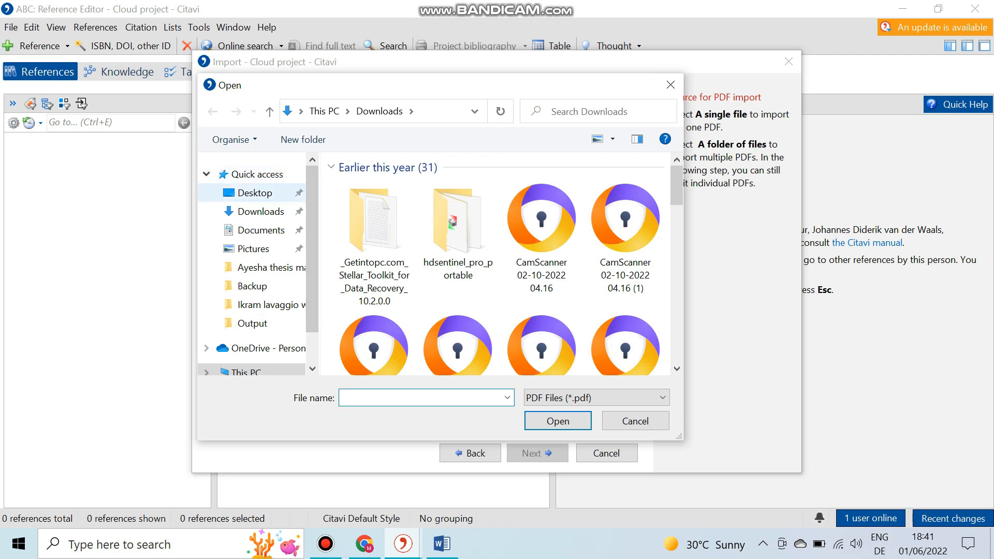
left_click(255, 193)
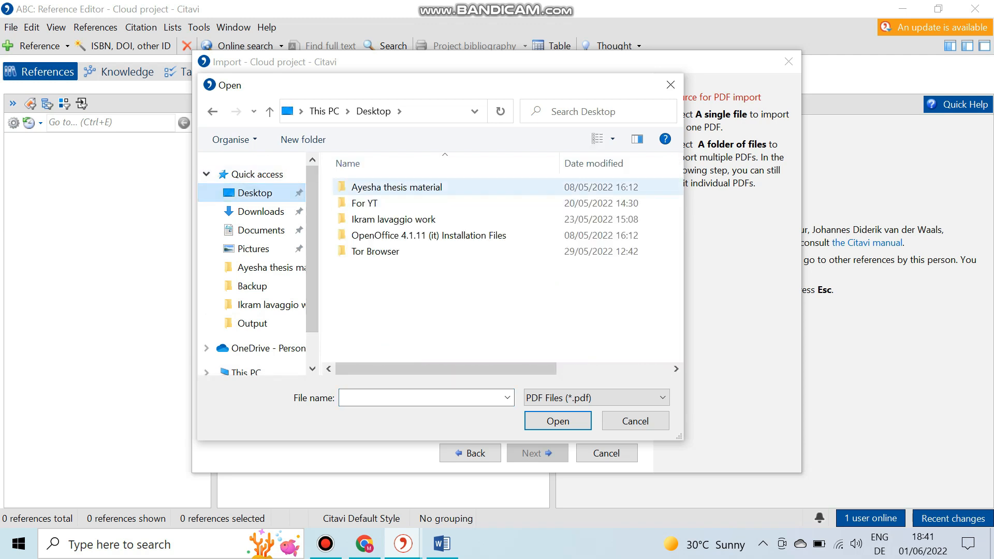
double_click(397, 187)
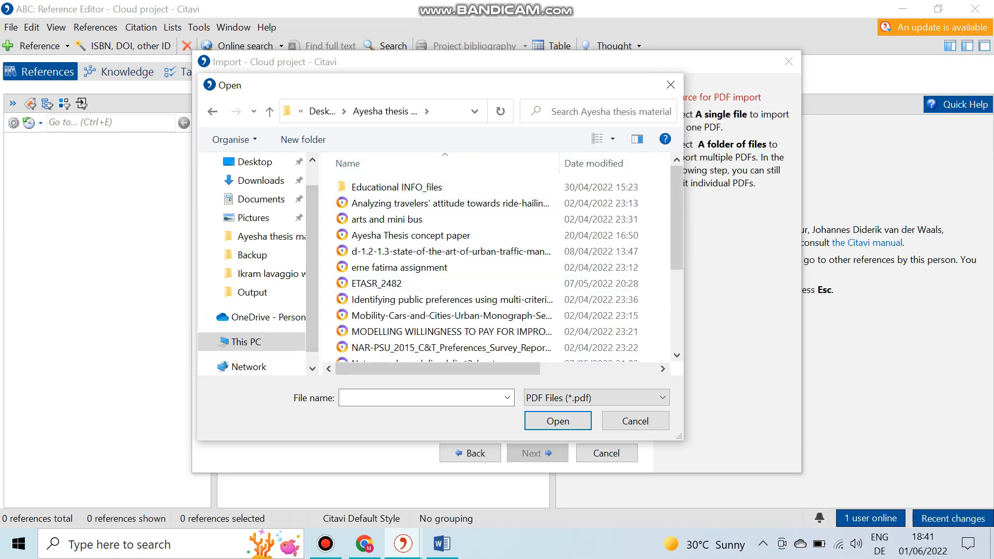
scroll(443, 222, "down", 1)
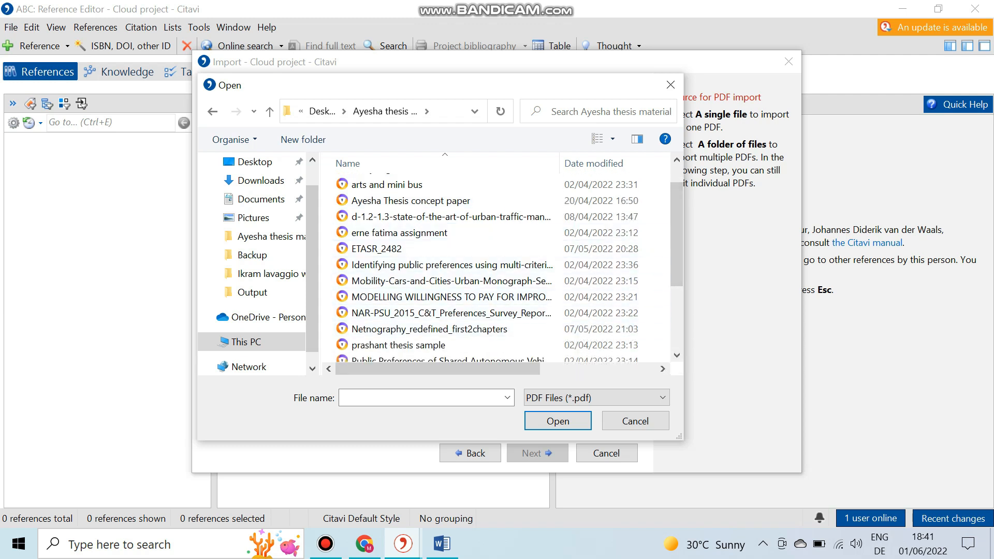
scroll(492, 326, "down", 1)
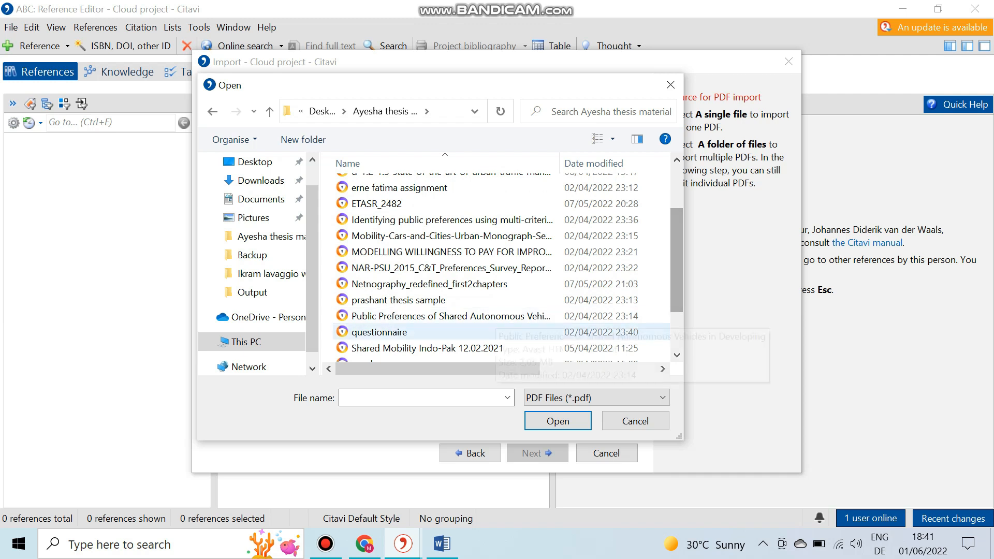
double_click(451, 315)
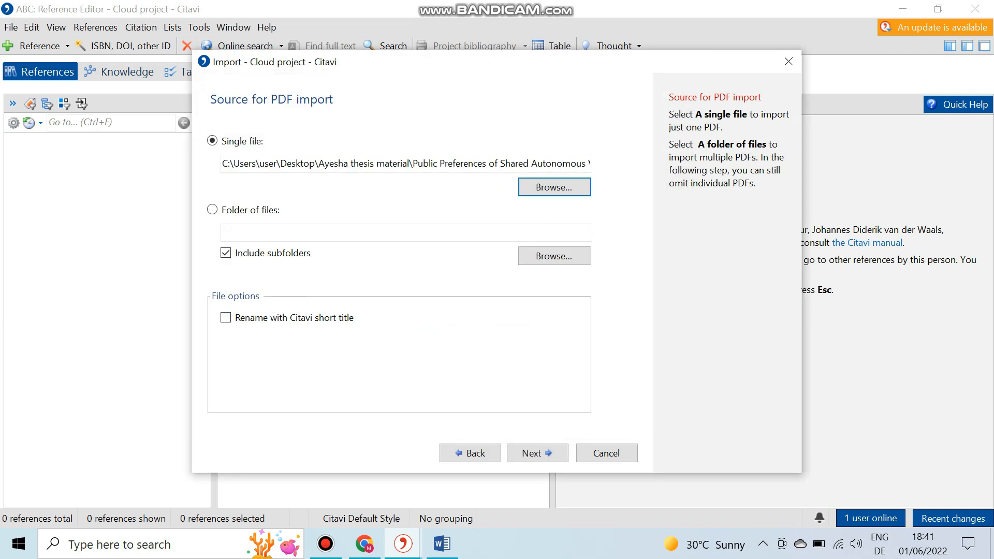
Run the import of the chosen PDF and add its reference to the project.
left_click(554, 187)
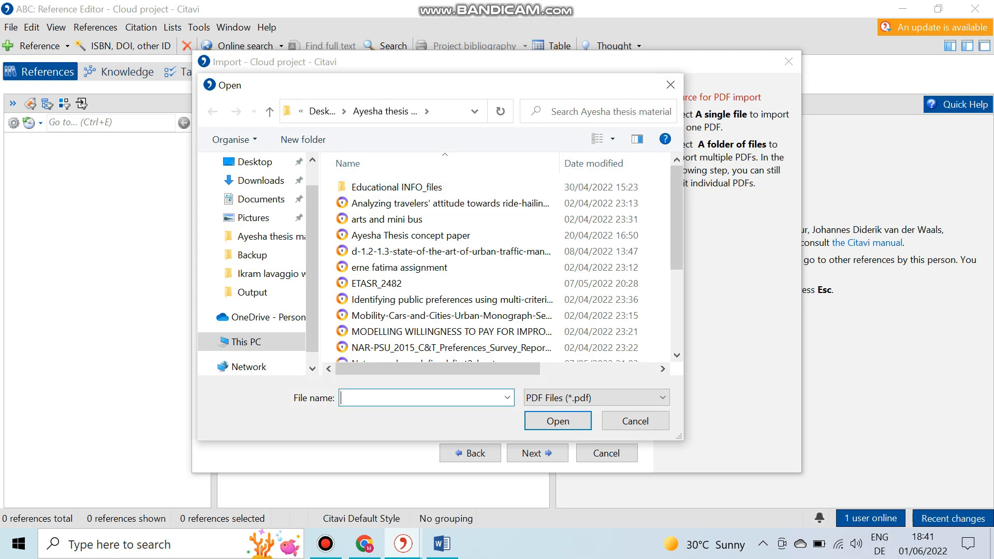
left_click(670, 84)
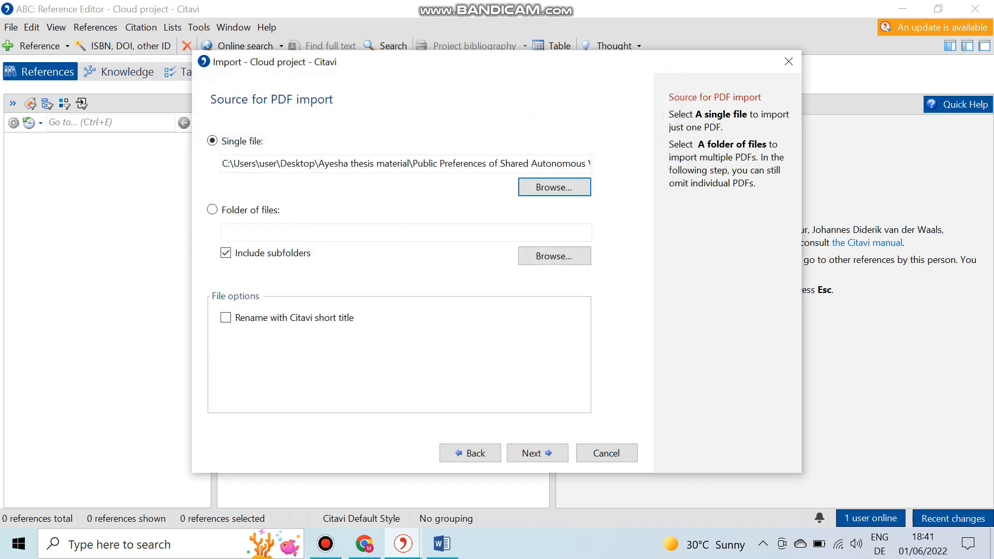
left_click(537, 453)
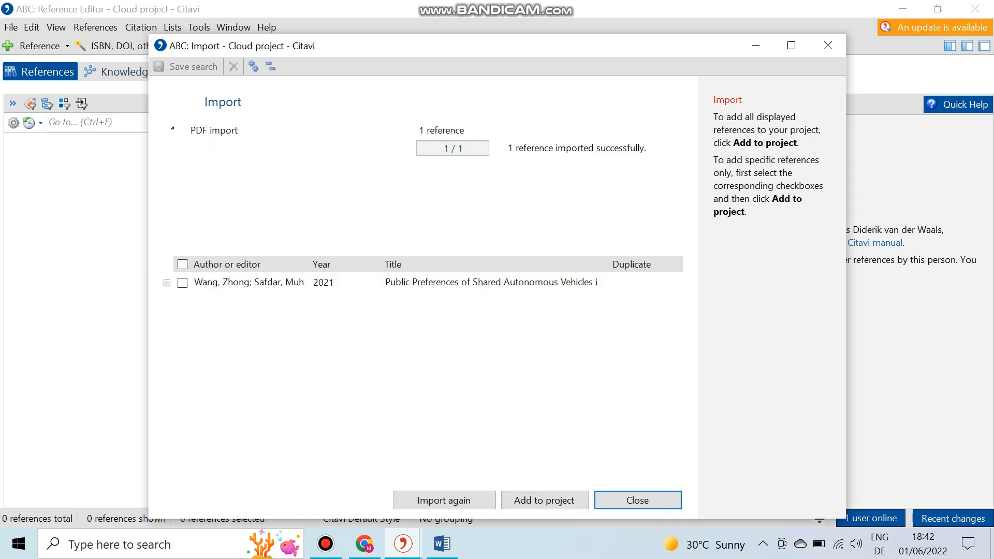
left_click(544, 500)
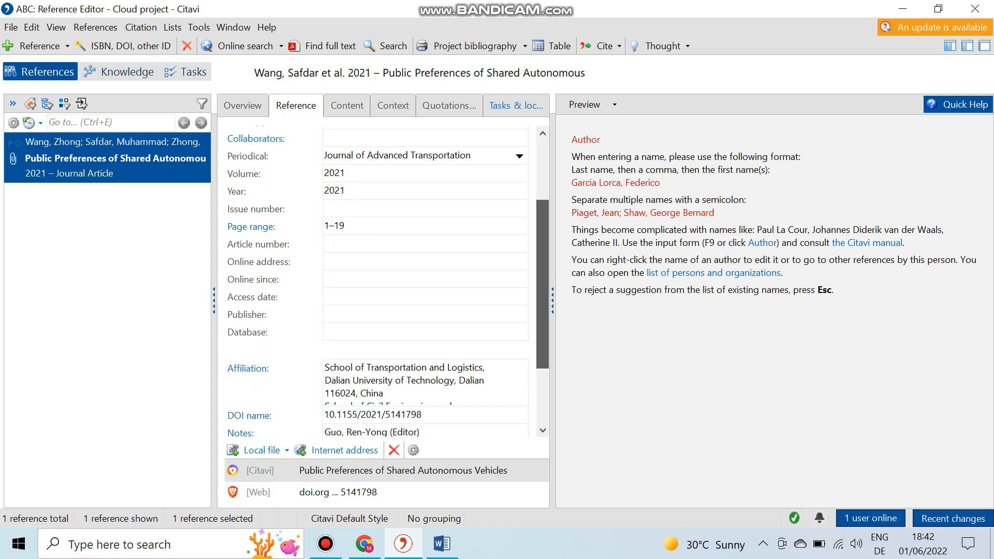
Examine the imported reference's bibliographic fields, including author, title, periodical, affiliation, DOI name, notes and source.
left_click_drag(543, 234, 542, 222)
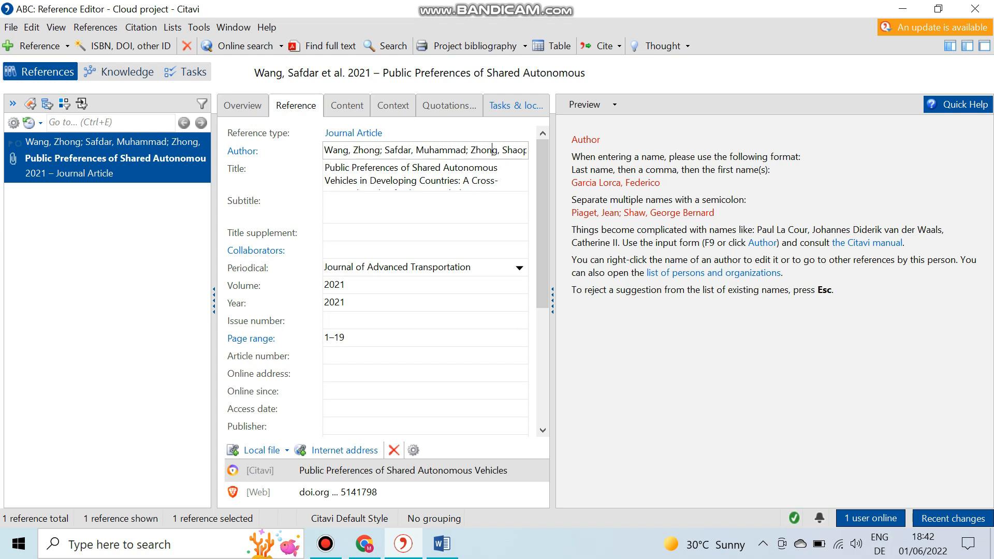
left_click(380, 168)
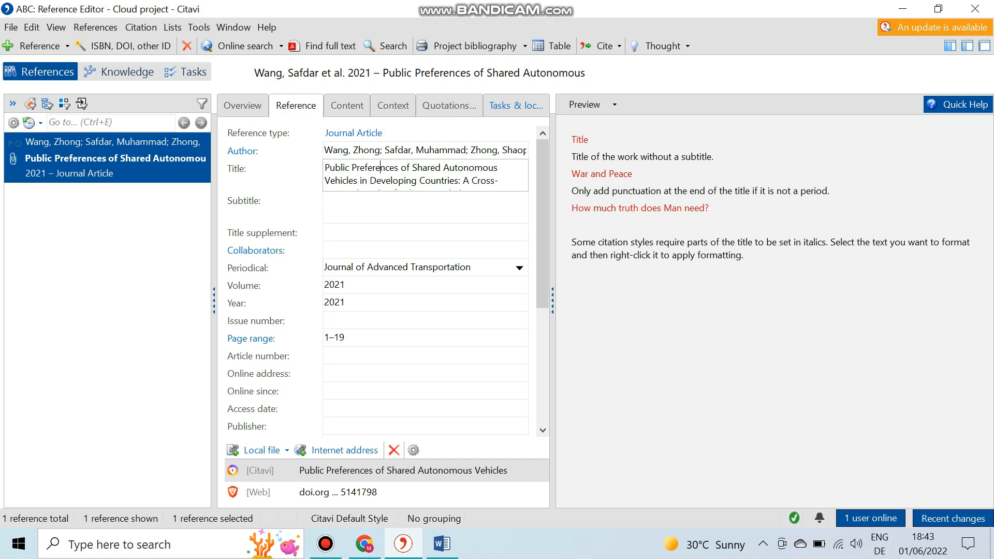
scroll(542, 222, "down", 1)
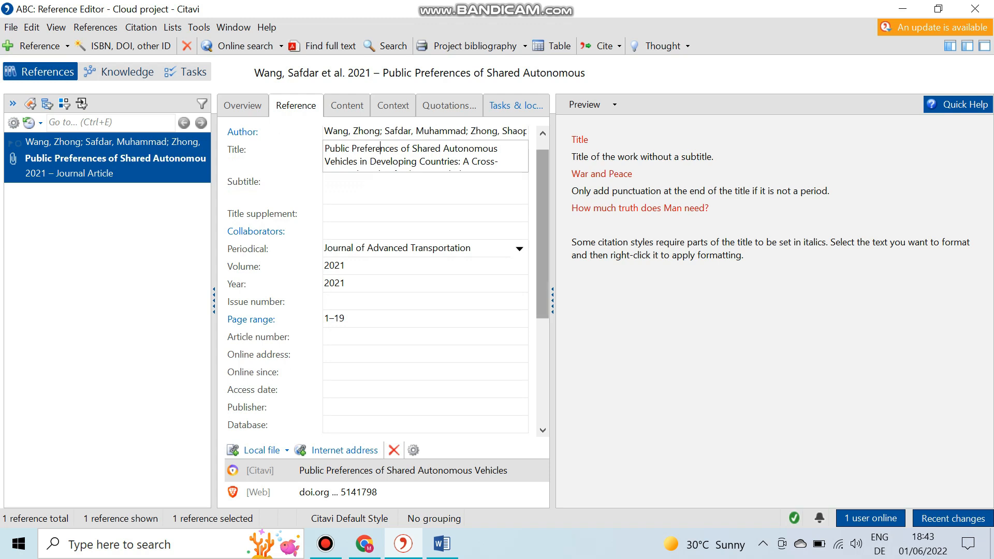
scroll(383, 280, "down", 6)
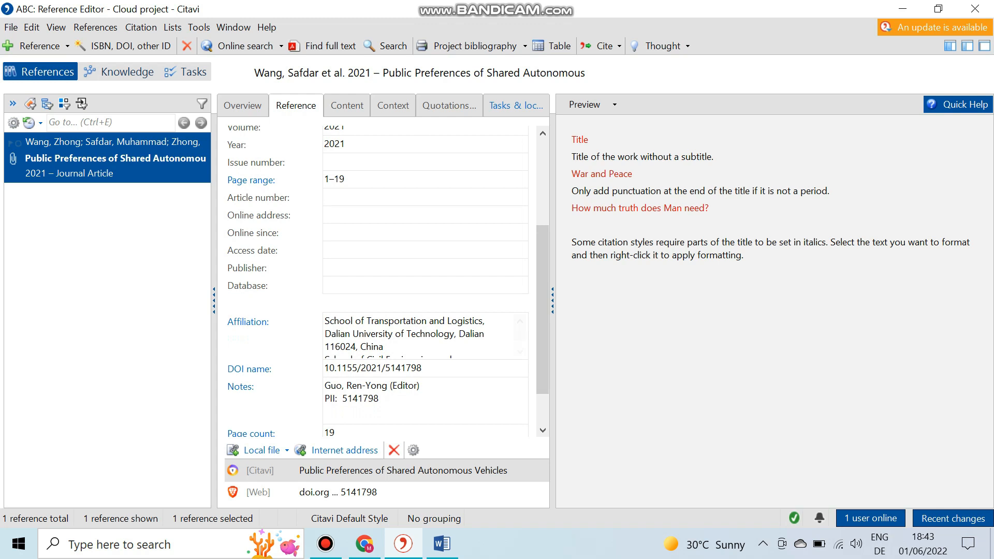
scroll(383, 280, "down", 2)
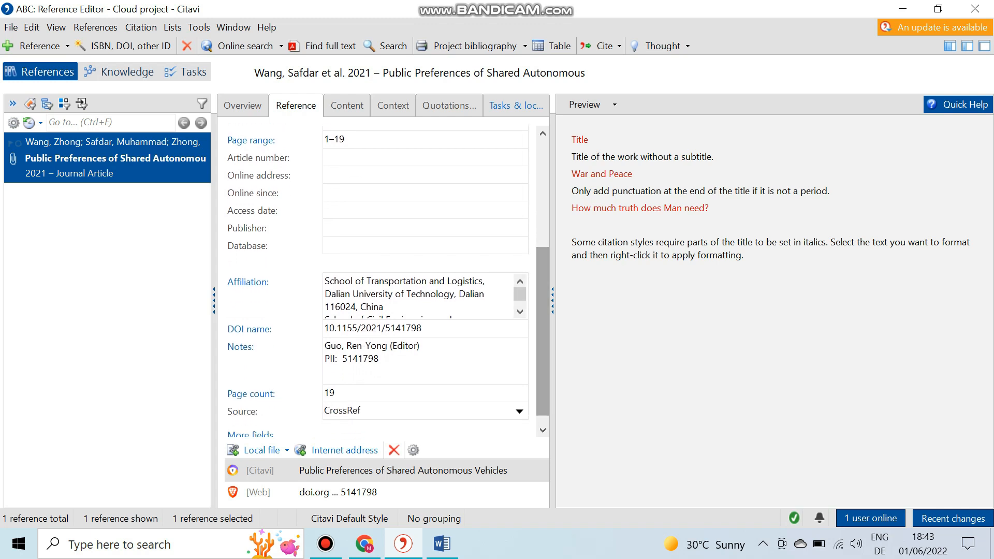
scroll(409, 295, "down", 2)
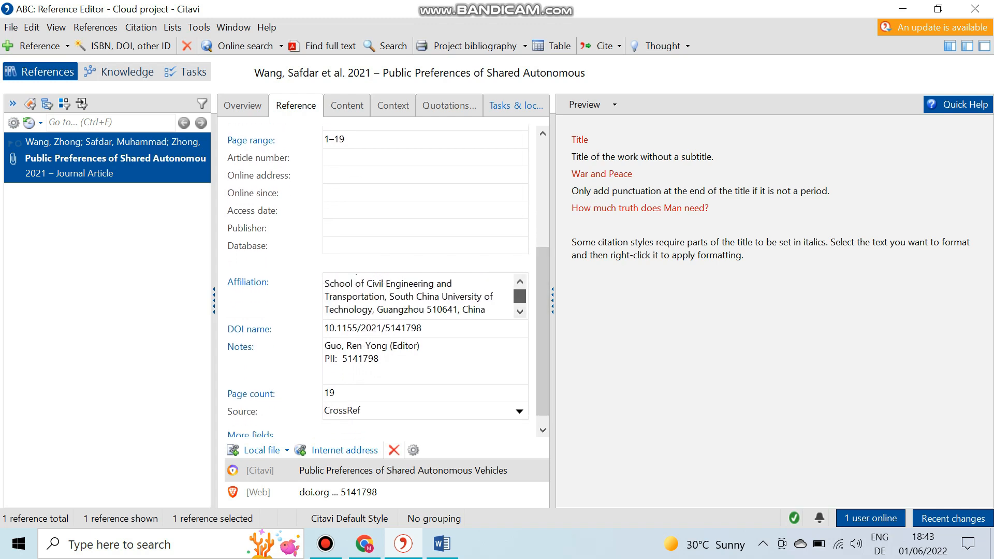
scroll(409, 295, "up", 2)
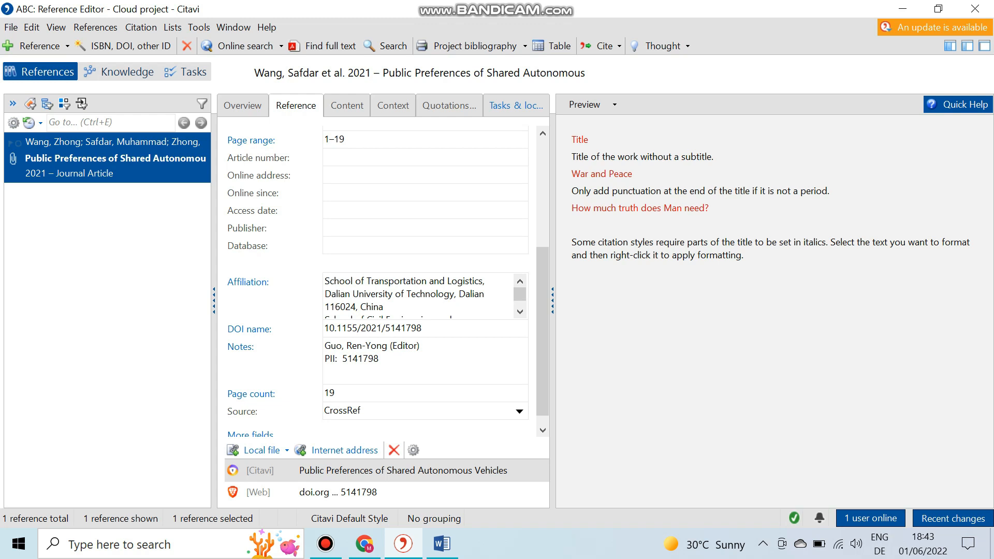
left_click_drag(426, 328, 324, 328)
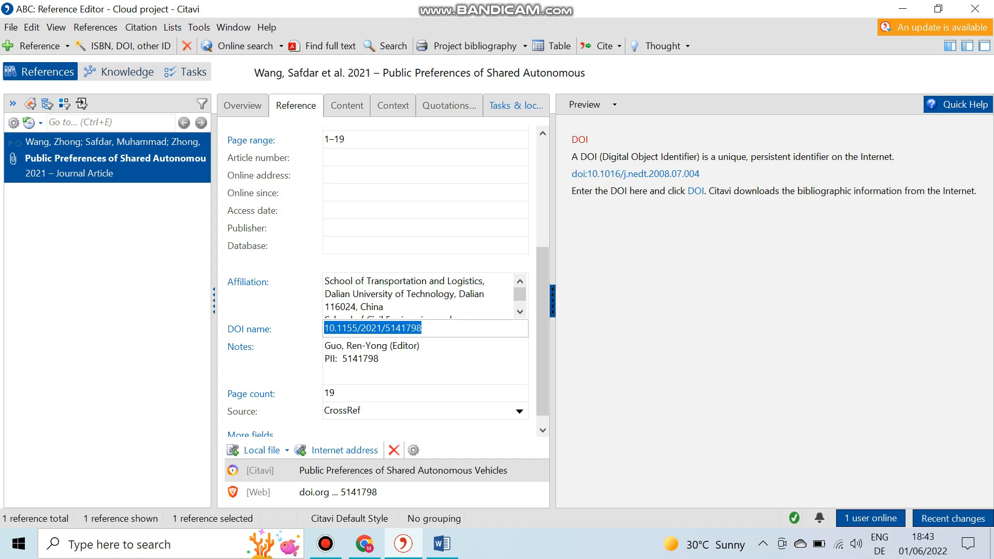
left_click_drag(543, 321, 542, 331)
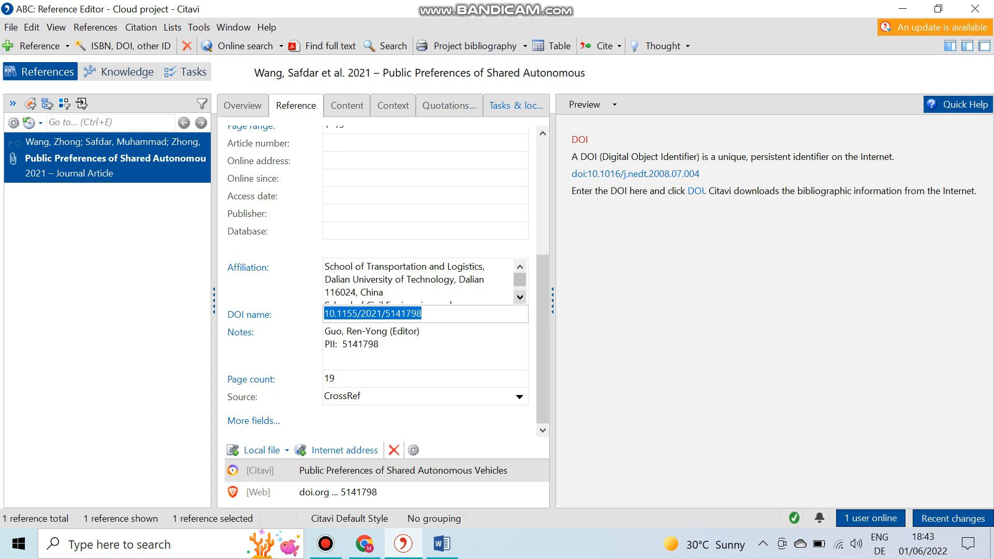
left_click_drag(543, 311, 542, 194)
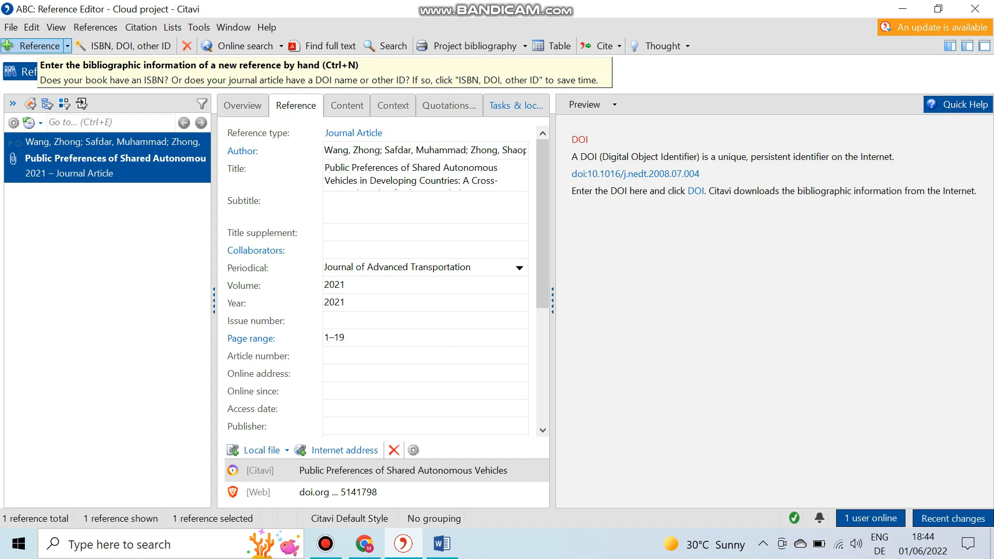
Add a new reference by hand with the reference type Internet Document.
left_click(31, 45)
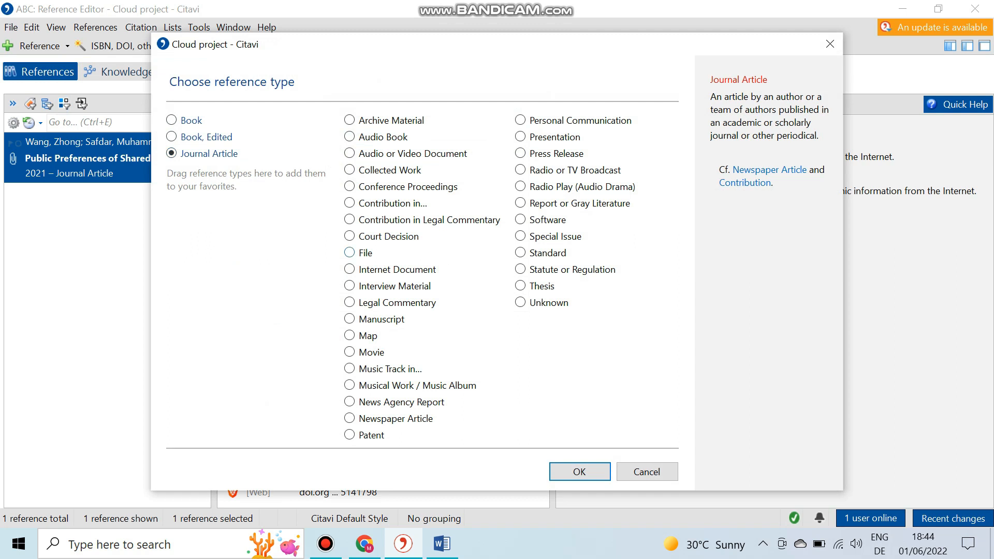
left_click(350, 252)
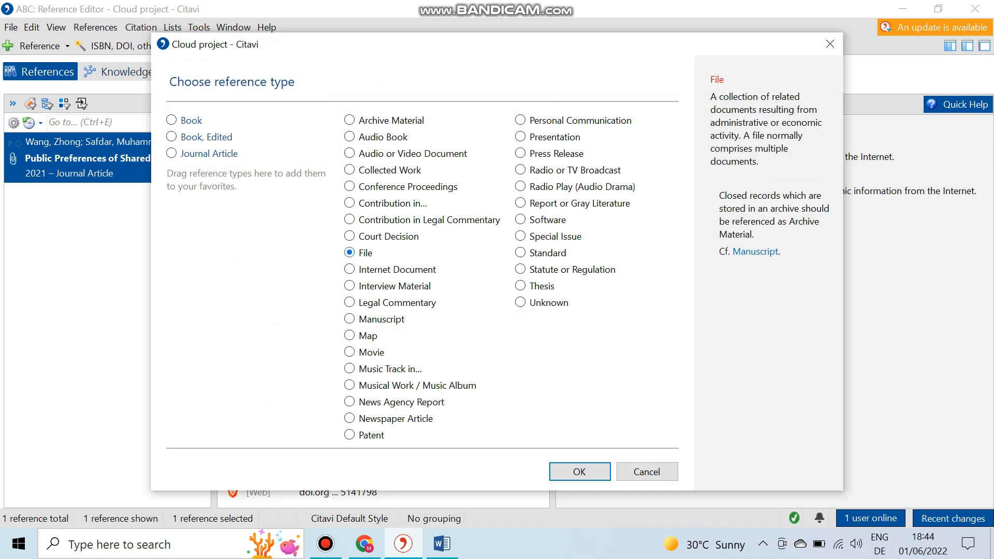
left_click(350, 269)
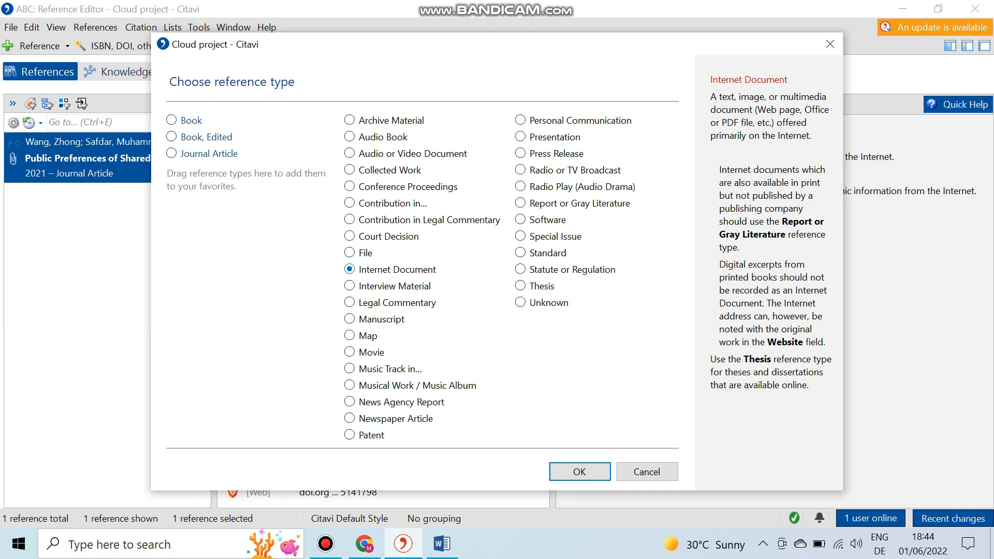
key("Return")
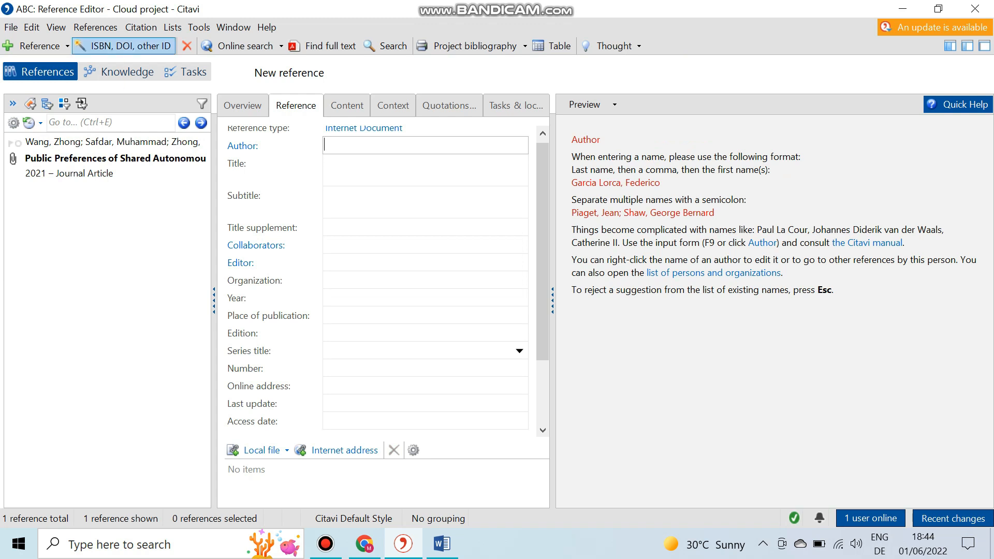
Open the retrieval of references by identifier, and switch to Google Scholar in Chrome to search for "publictransport".
left_click(125, 46)
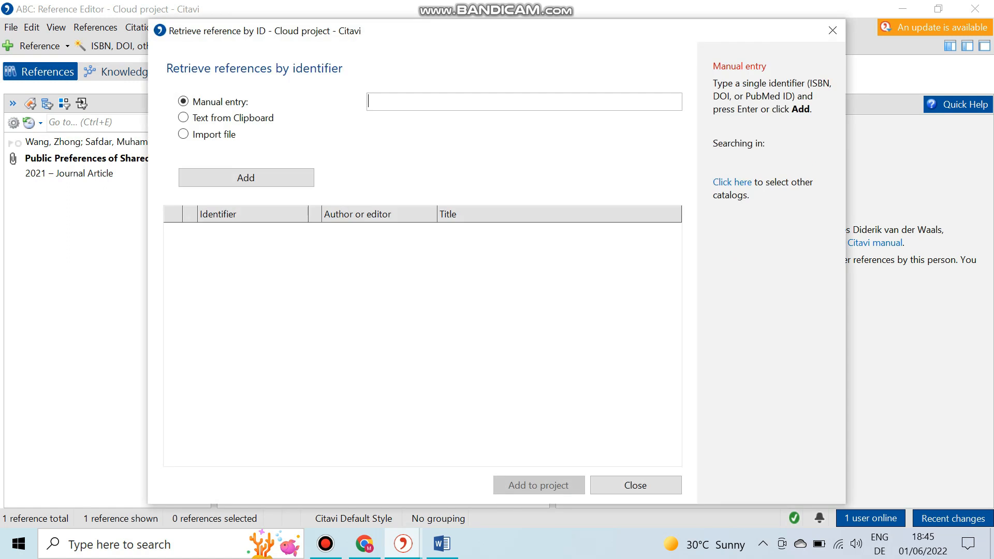
left_click(364, 543)
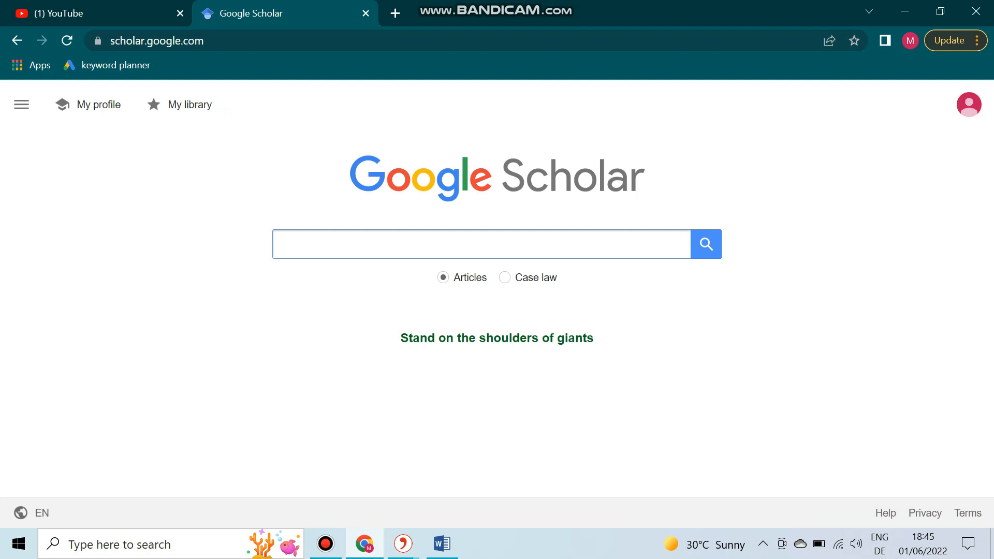
type("publictran")
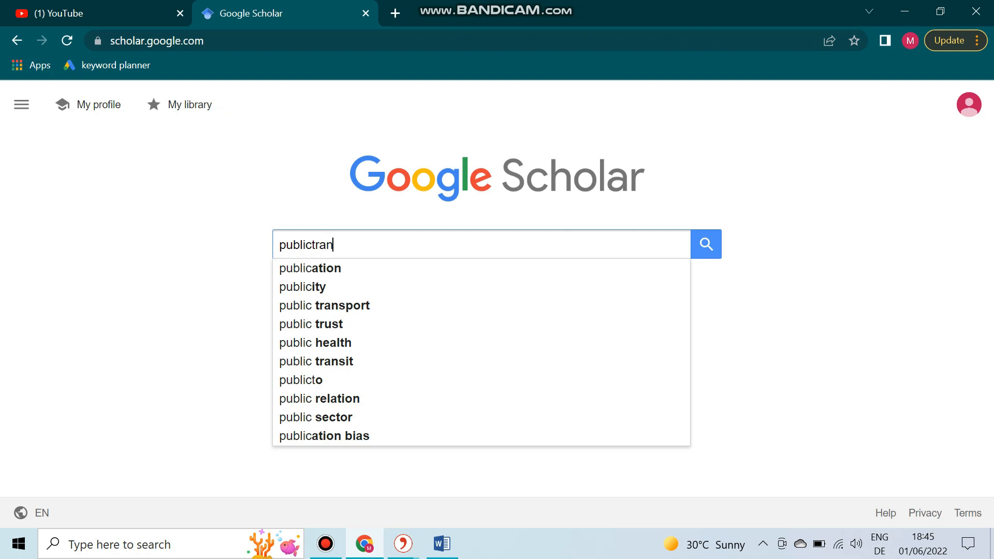
type("sport")
key("Return")
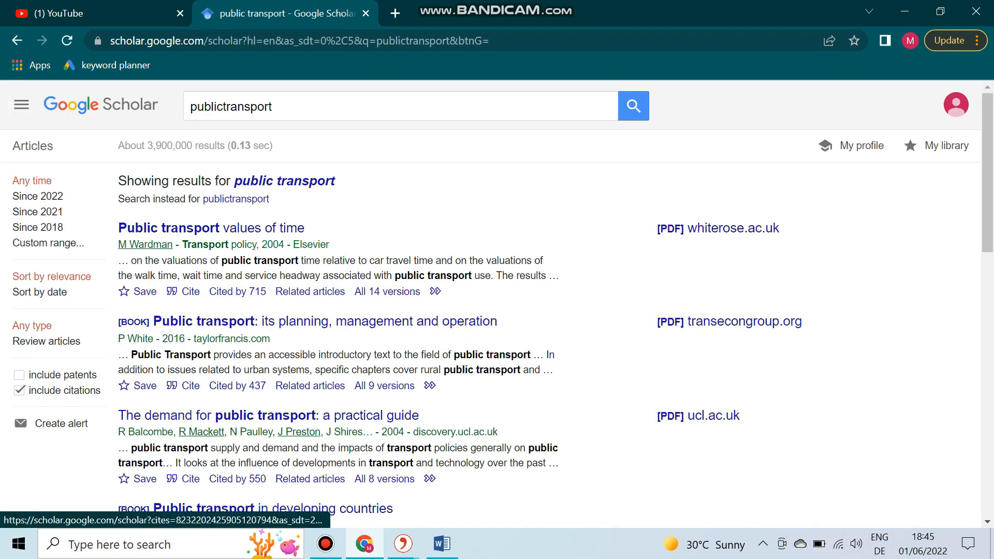
Check the result "The demand for public transport: a practical guide" for an identifier and return to the search results.
left_click(268, 415)
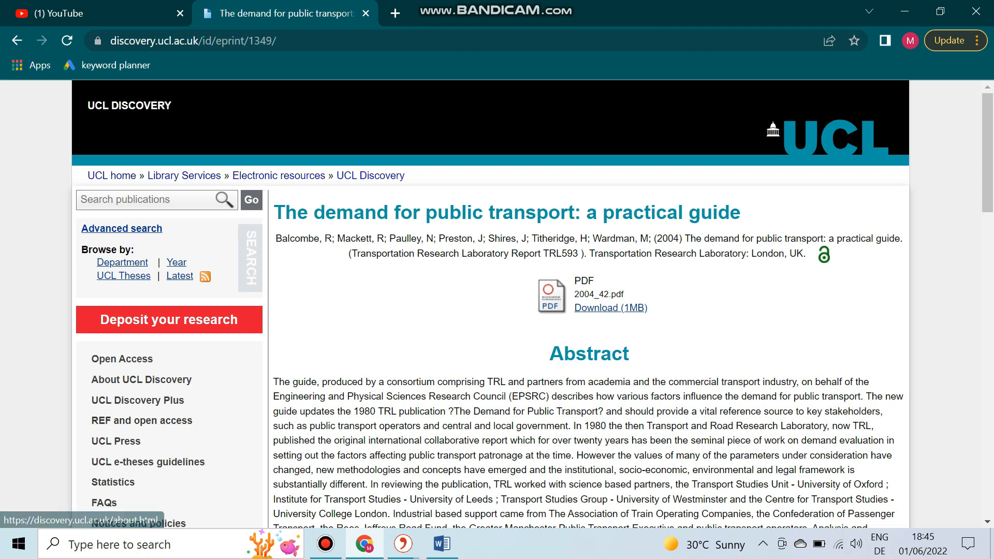
scroll(497, 305, "down", 3)
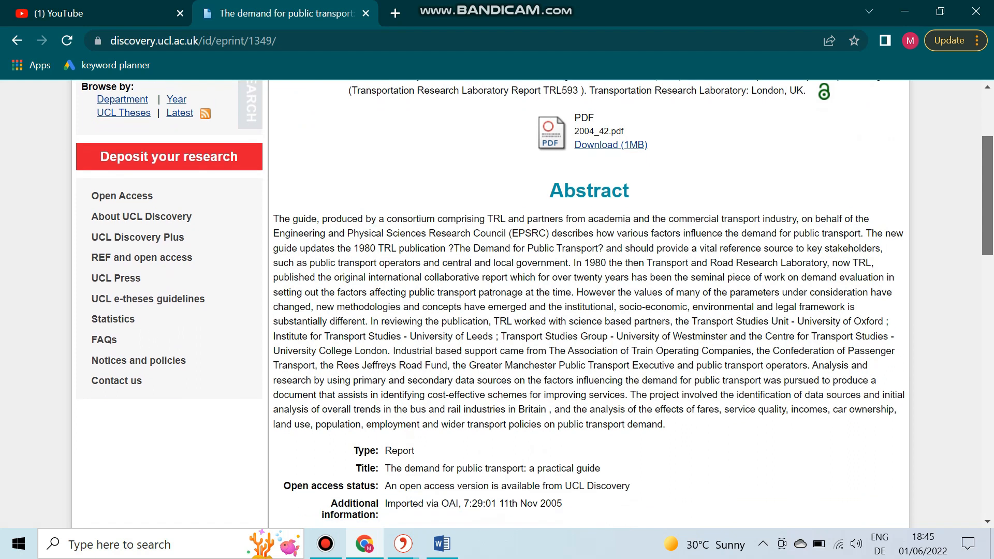
scroll(496, 305, "down", 2)
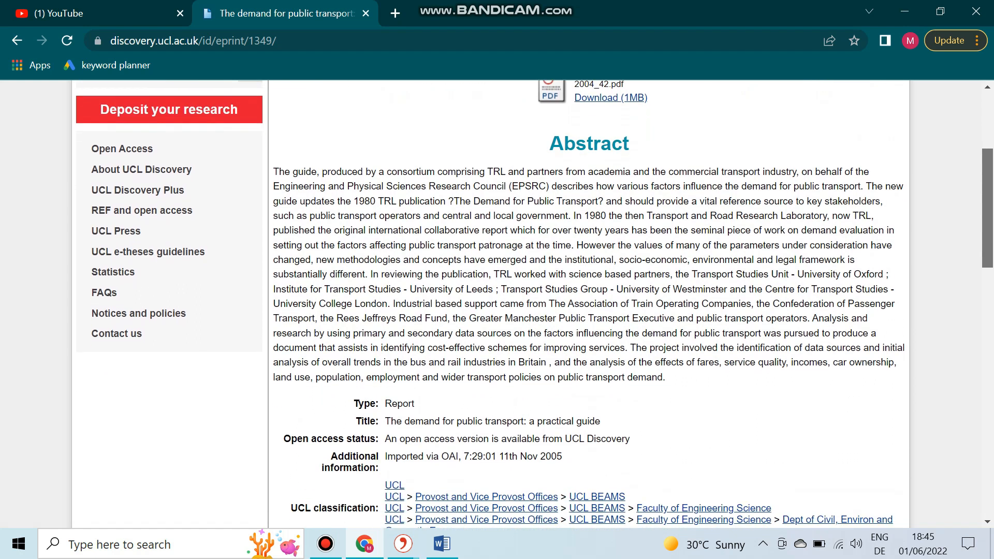
scroll(497, 305, "down", 2)
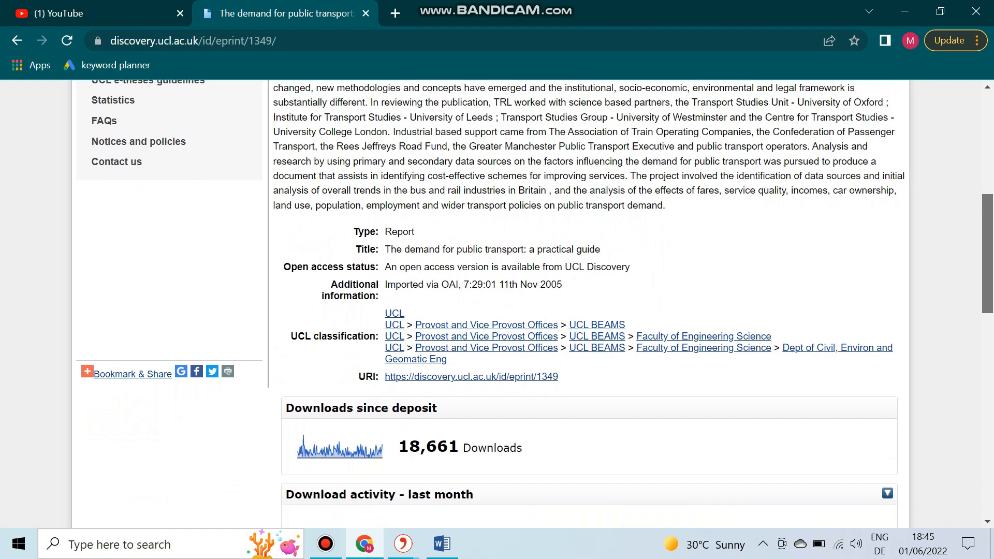
scroll(497, 305, "up", 6)
scroll(497, 305, "up", 1)
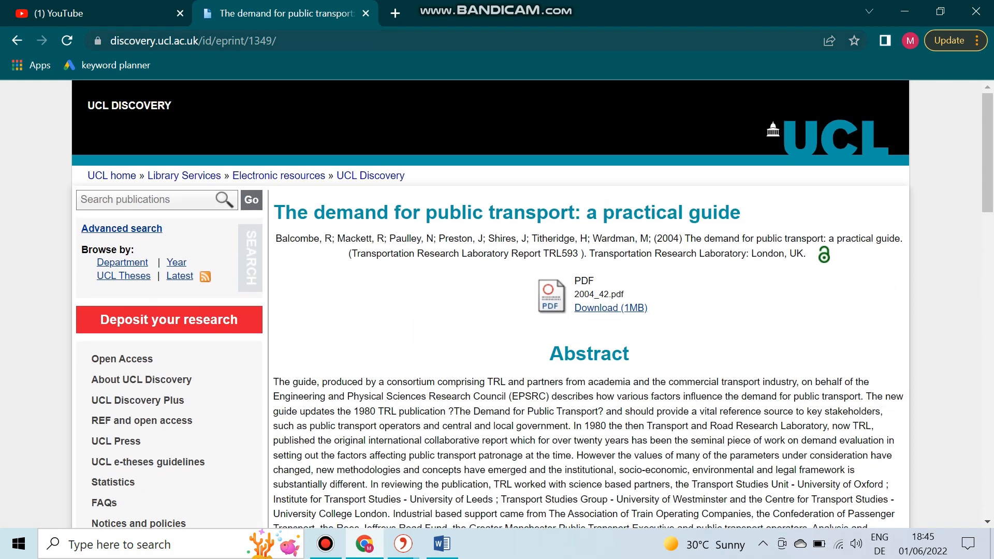
left_click(17, 41)
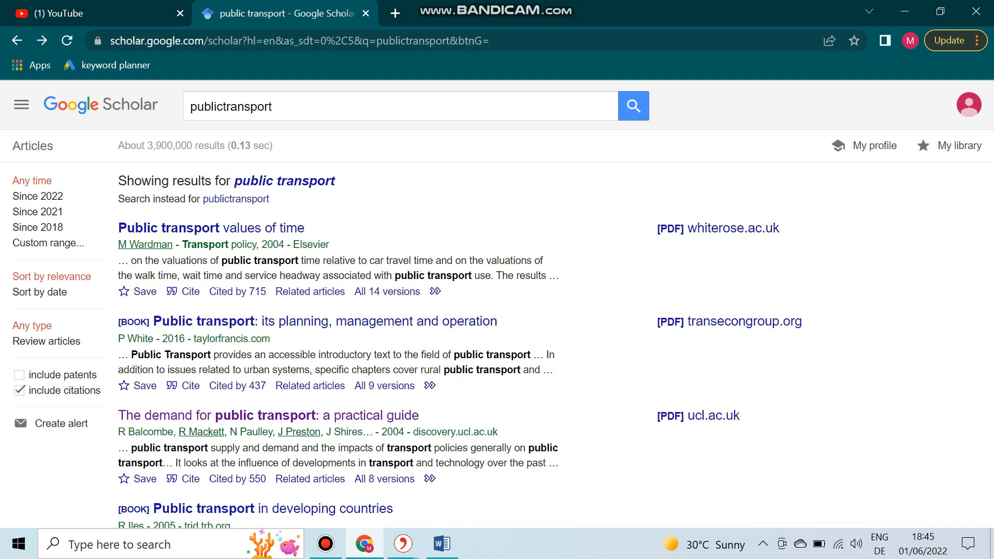
Search Google Scholar for "urban transportation problems".
left_click(290, 106)
key("ctrl+a")
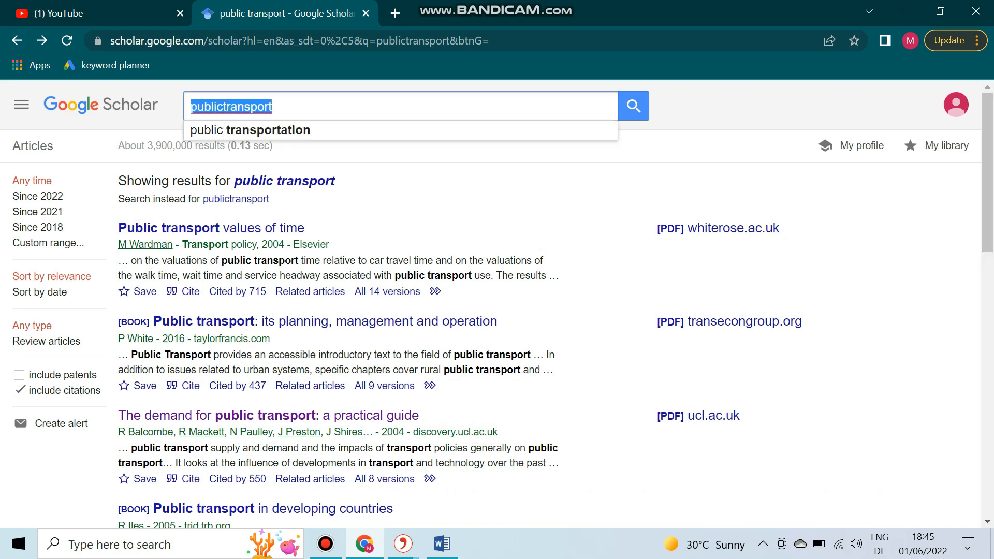
type("urb")
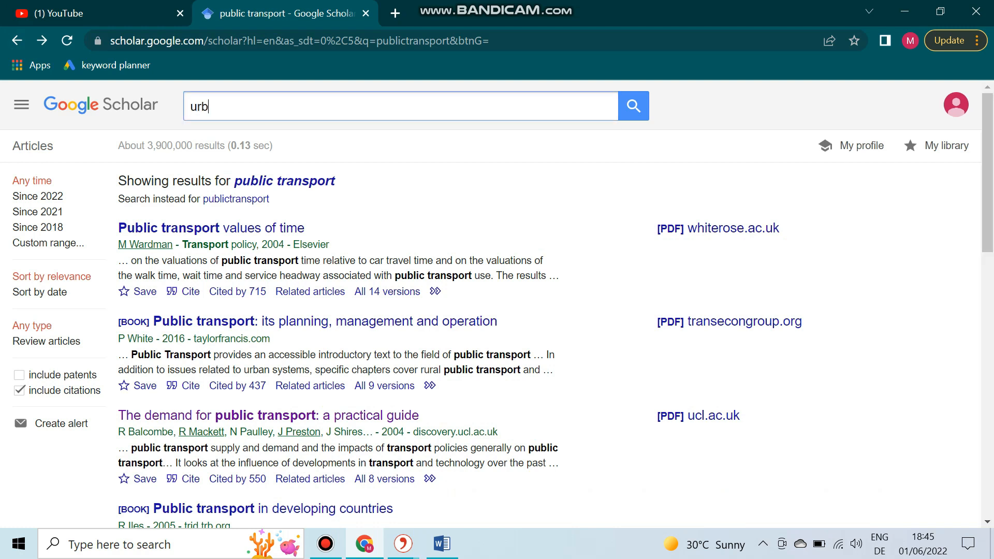
type("an transp")
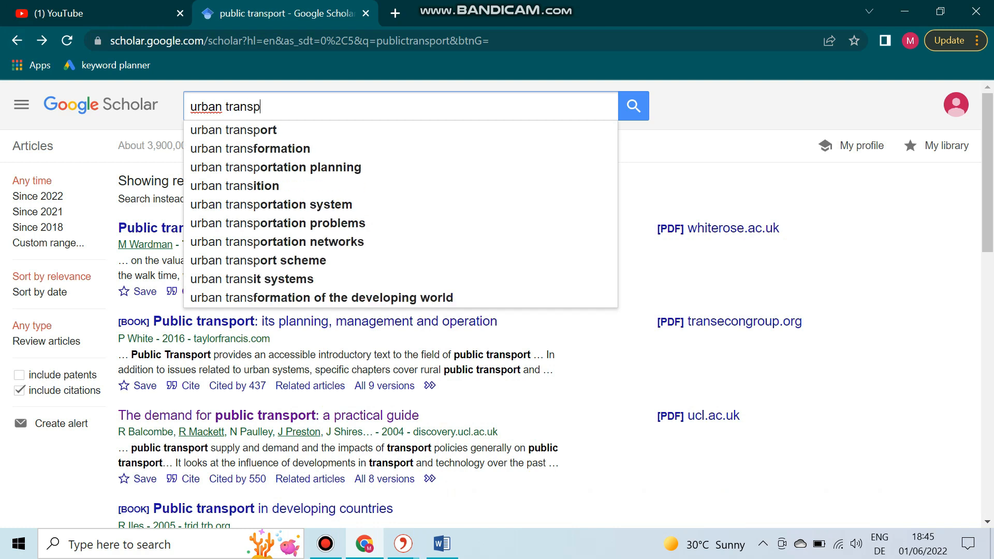
type("ortation ")
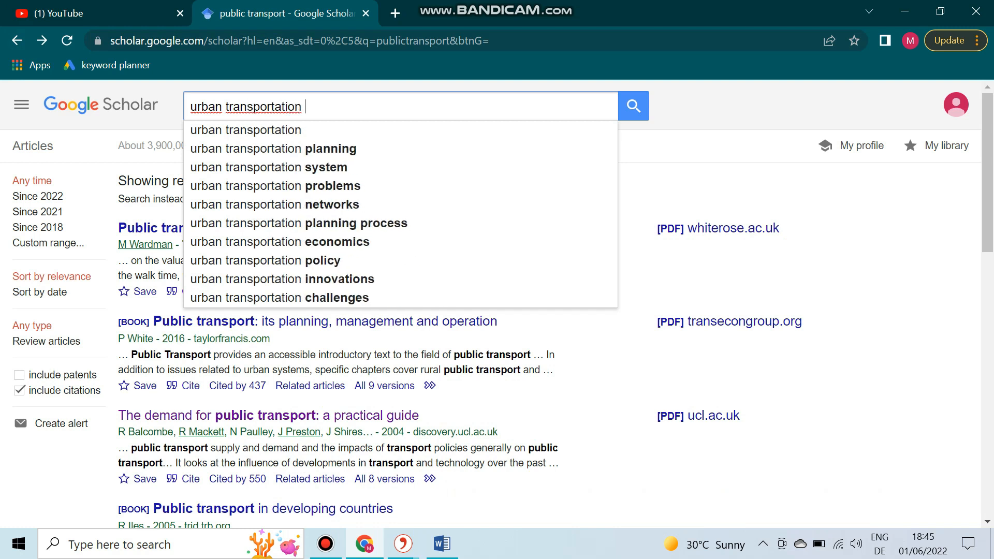
type("problems")
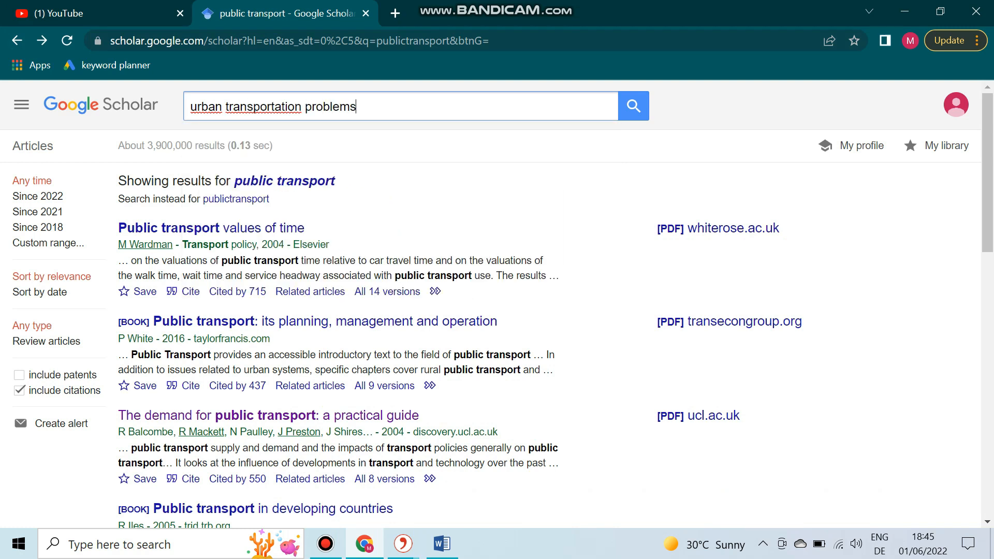
key("Return")
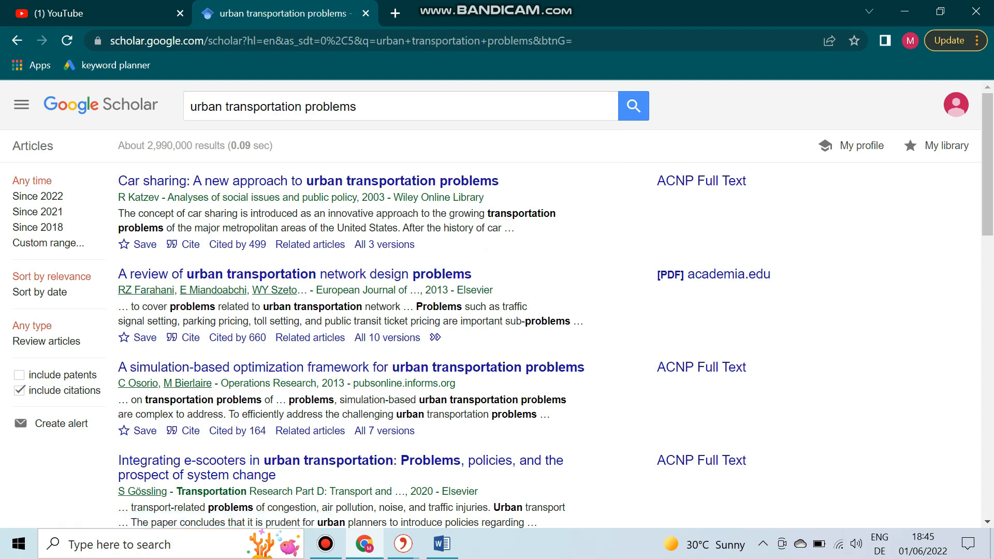
Open the article "Car sharing: A new approach to urban transportation problems" and dismiss the cookie banner.
left_click(308, 181)
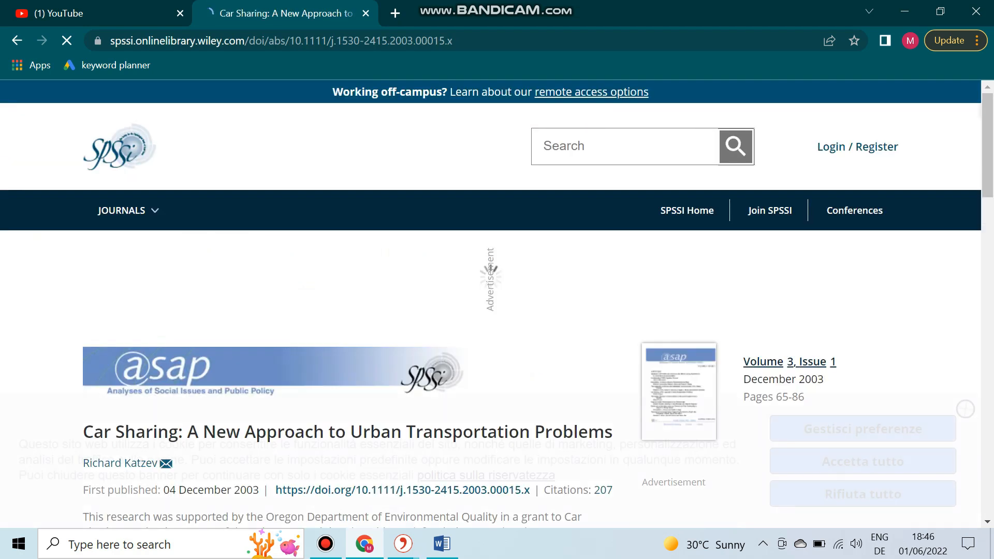
scroll(490, 236, "down", 2)
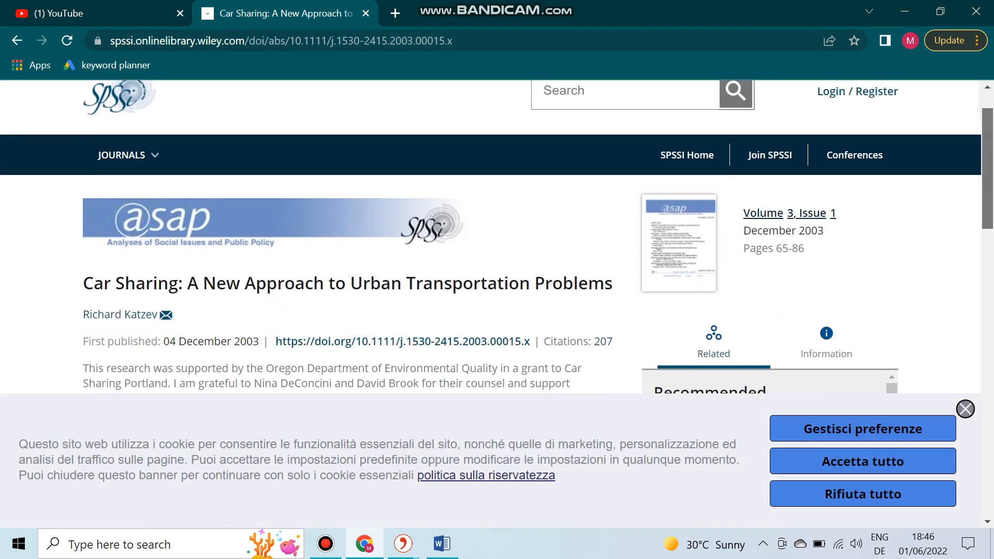
scroll(490, 237, "down", 1)
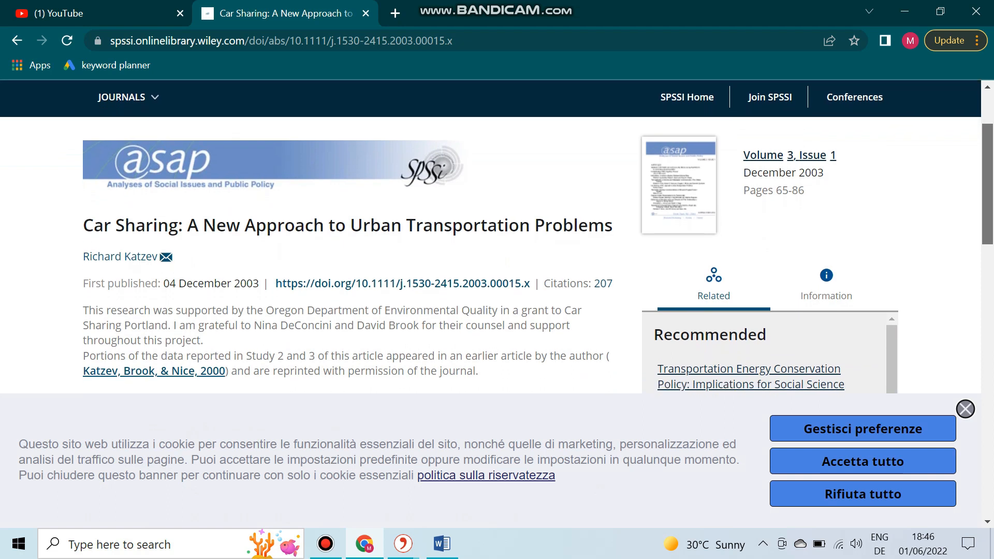
scroll(490, 236, "up", 2)
scroll(490, 237, "down", 1)
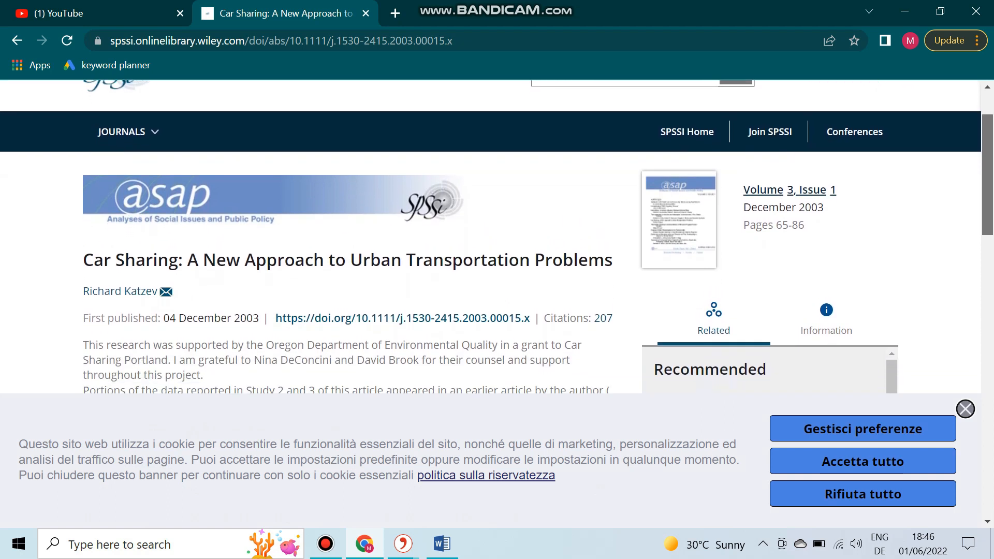
scroll(490, 237, "down", 1)
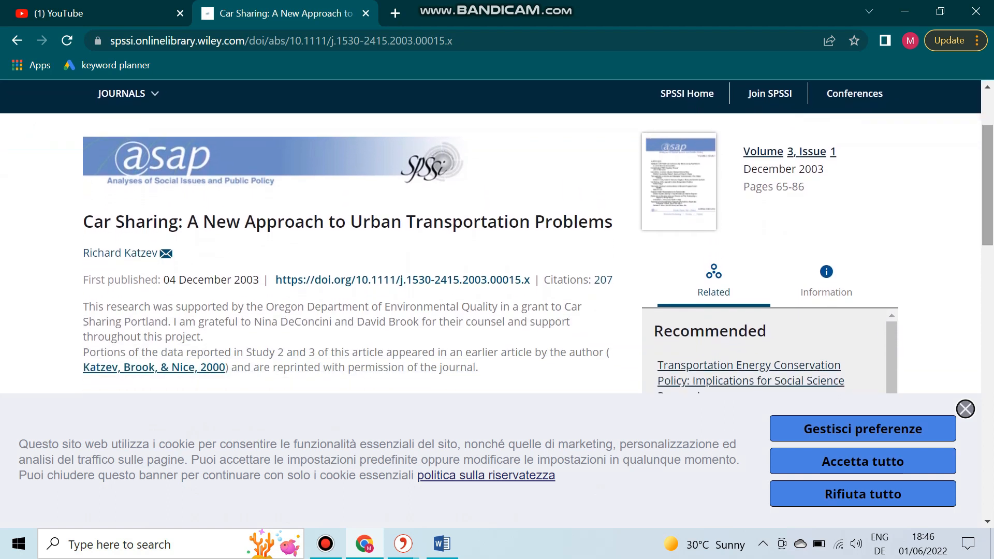
left_click(966, 409)
left_click_drag(987, 207, 987, 210)
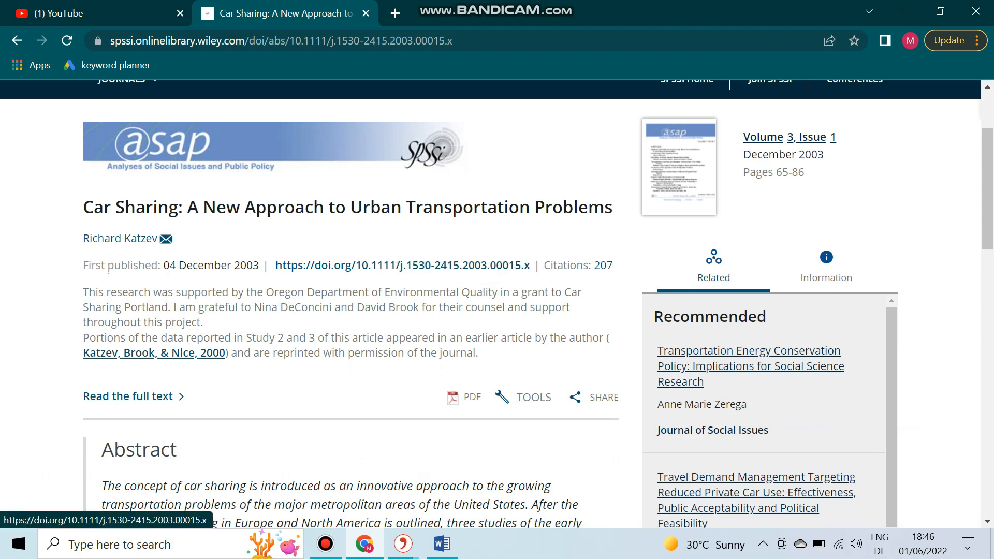
Follow the article's DOI link and bring the line with the DOI into view.
left_click(402, 265)
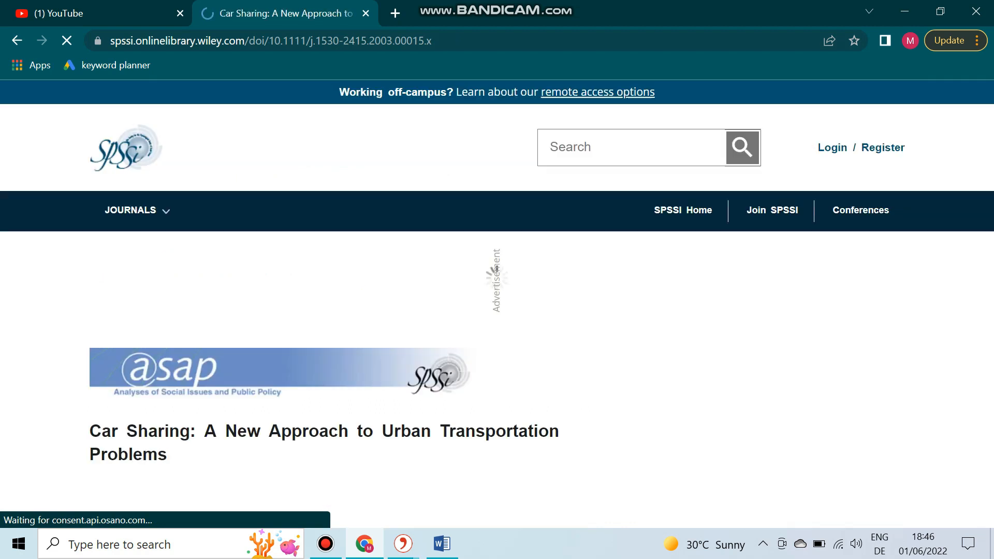
left_click_drag(987, 150, 987, 178)
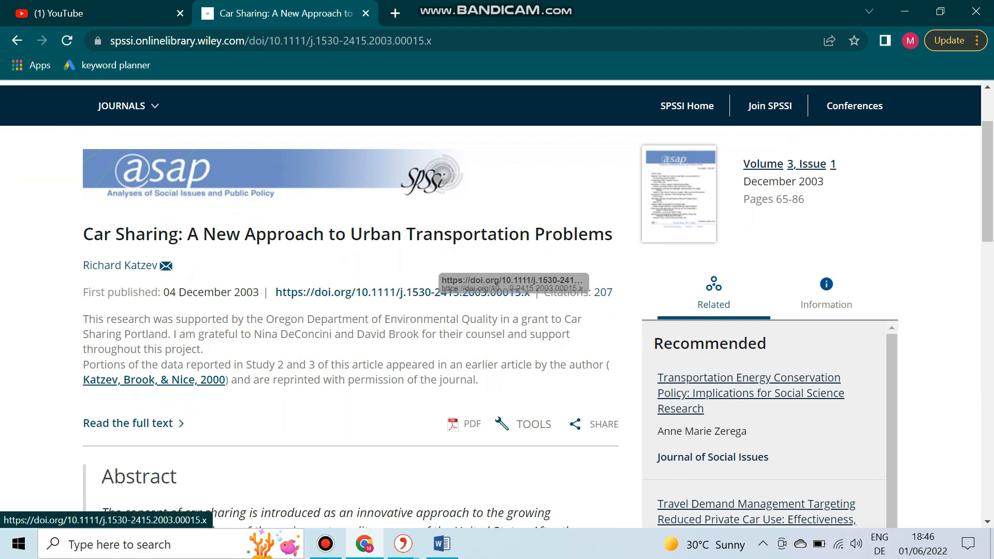
mouse_move(987, 179)
left_mouse_down()
mouse_move(988, 221)
mouse_move(987, 177)
left_mouse_up()
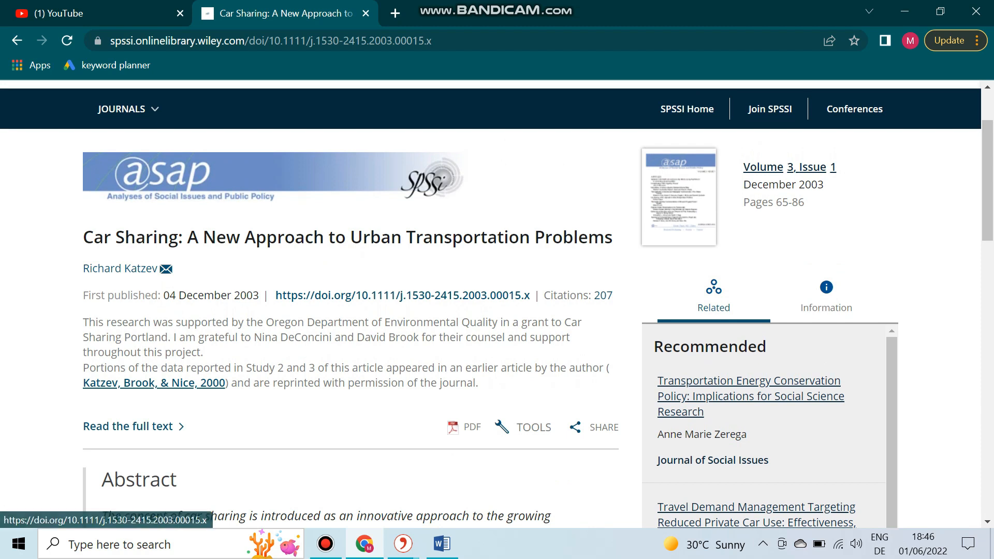
left_click_drag(584, 322, 275, 296)
key("ctrl+c")
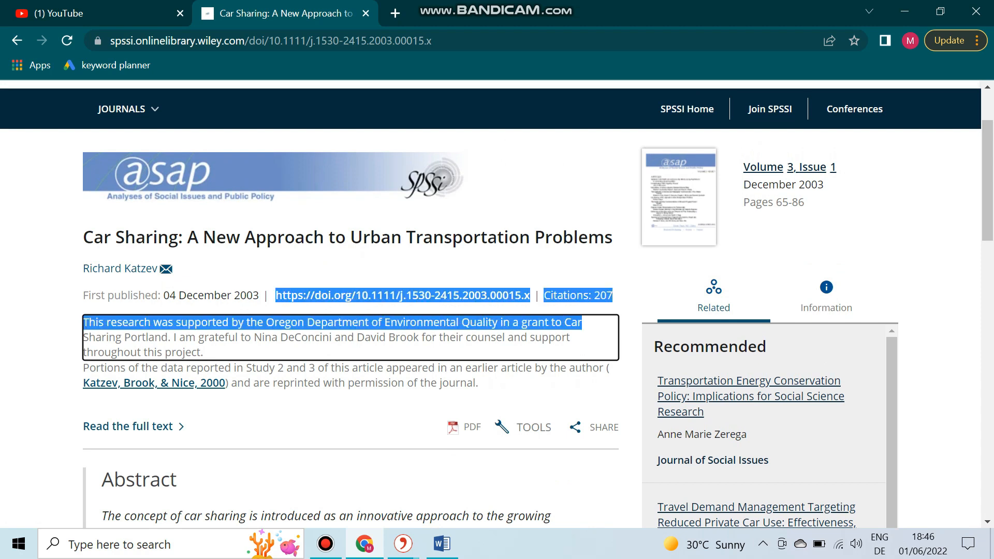
left_click(442, 543)
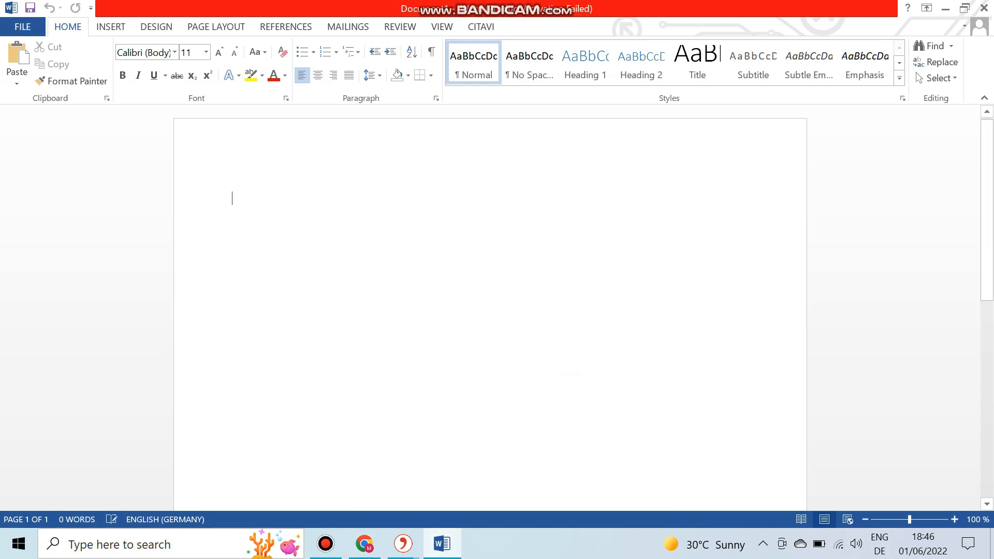
key("ctrl+v")
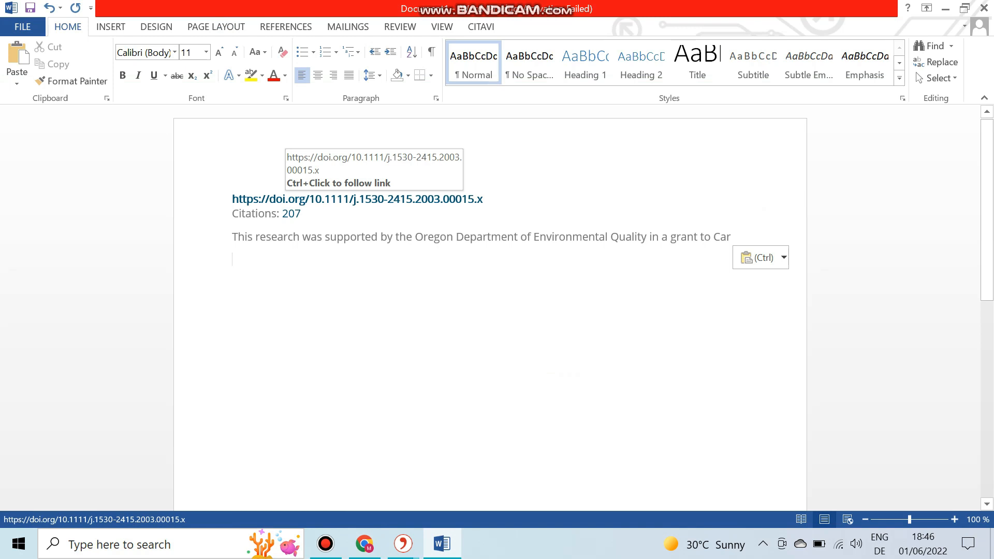
left_click_drag(232, 200, 489, 199)
key("ctrl+c")
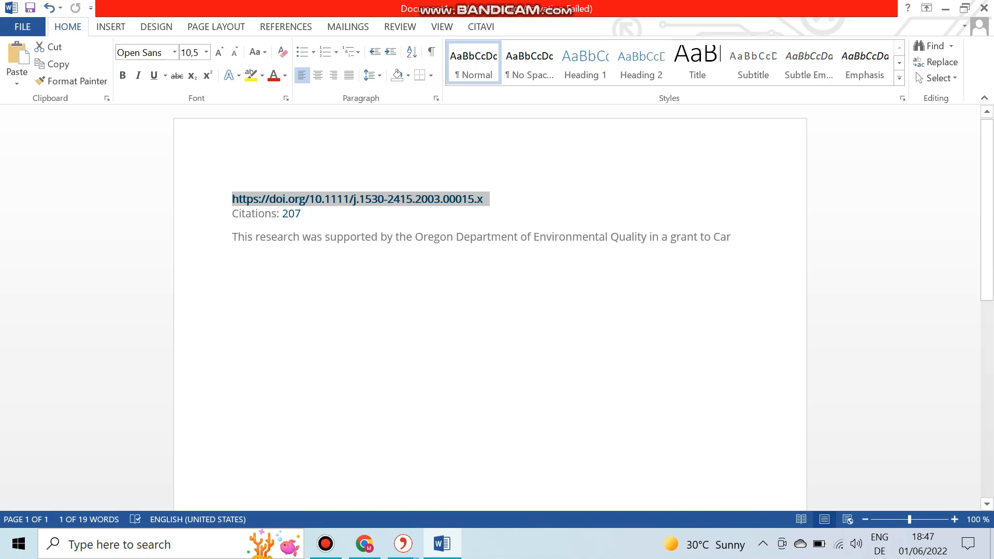
left_click(402, 543)
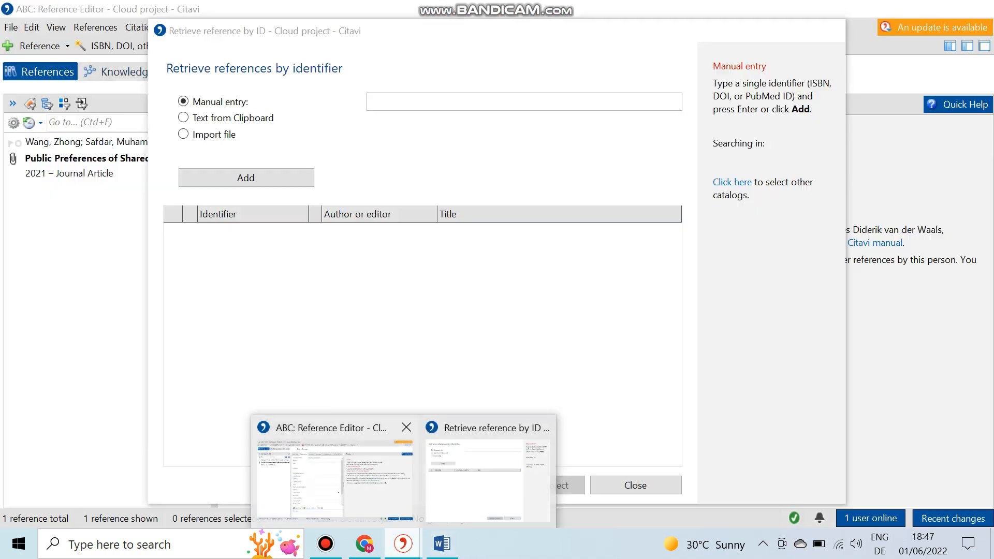
left_click(357, 481)
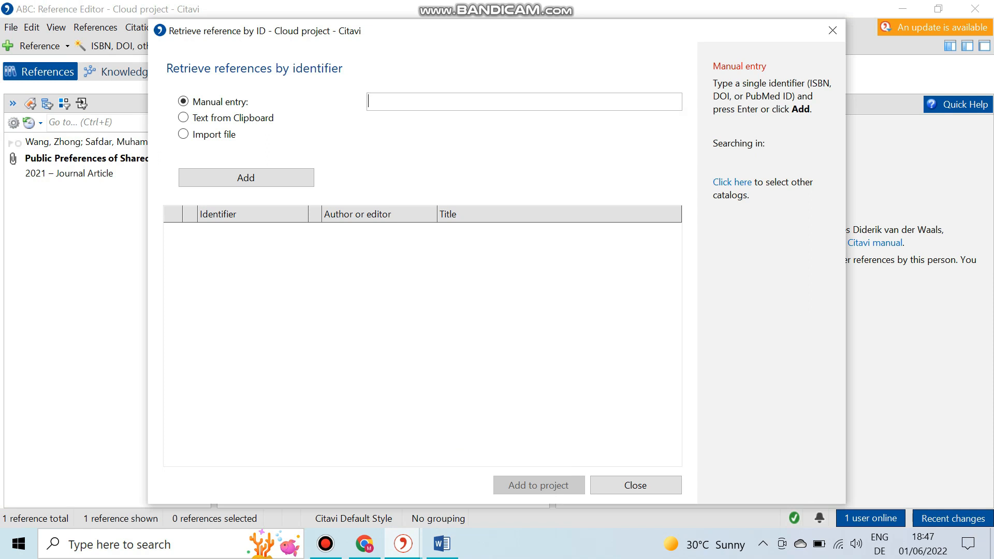
key("ctrl+v")
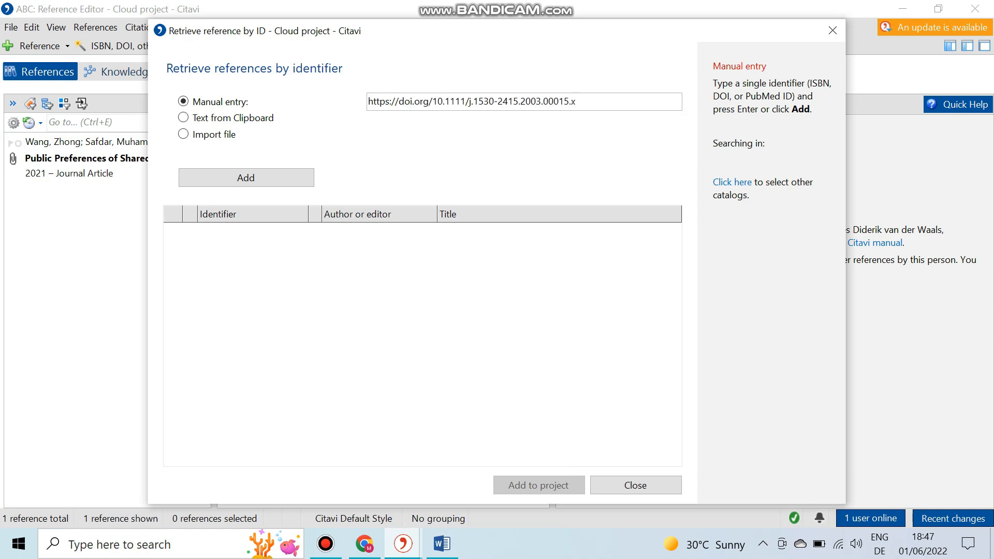
key("Return")
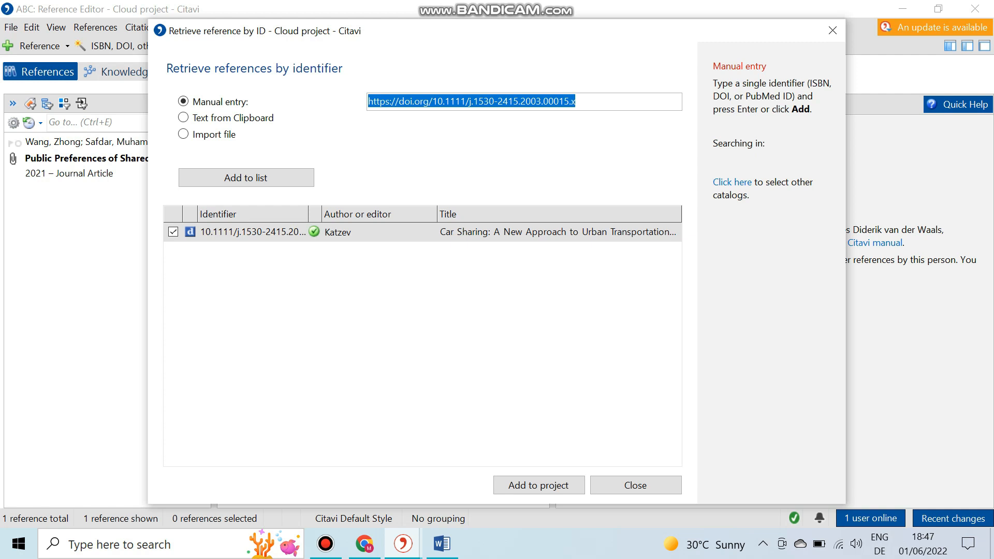
left_click(538, 485)
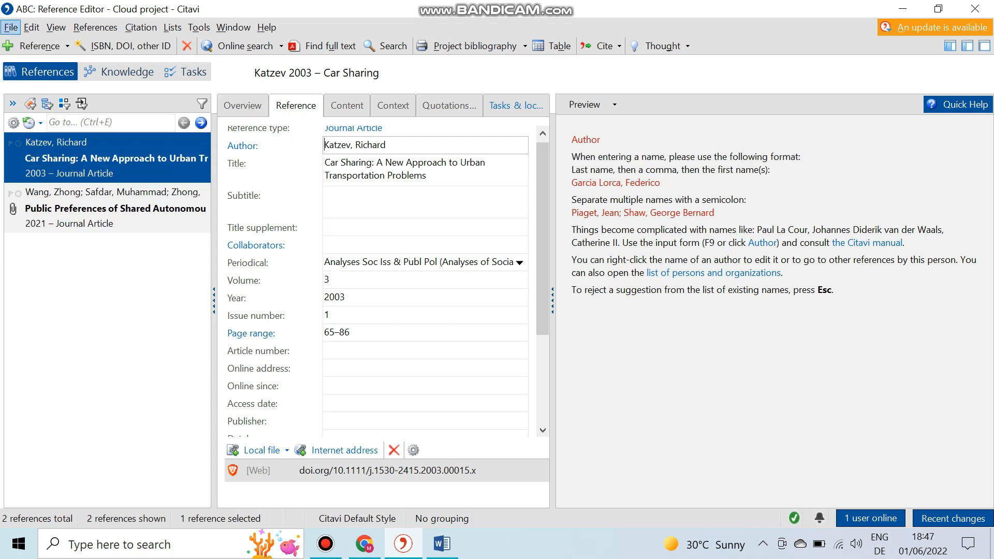
key("super+Tab")
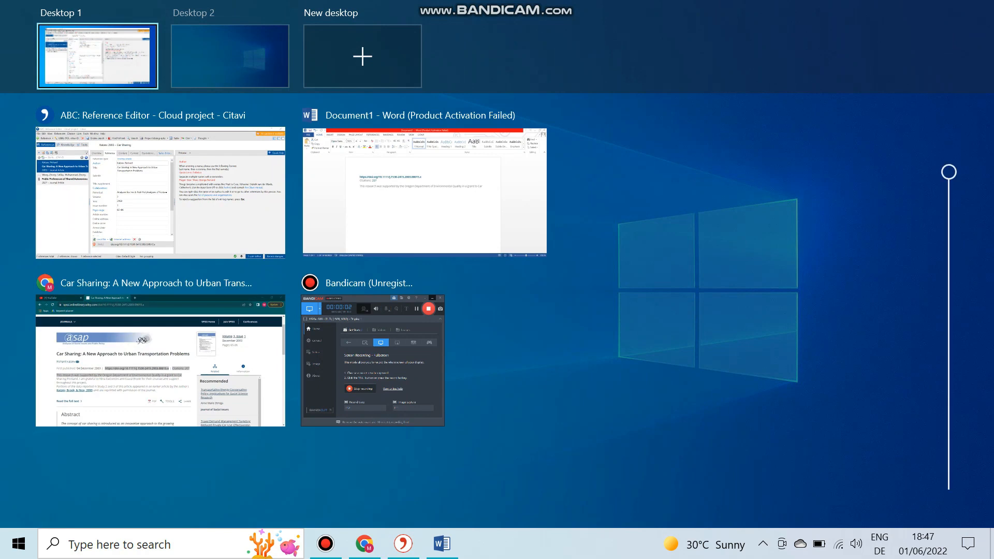
key("super+Tab")
key("super+Tab")
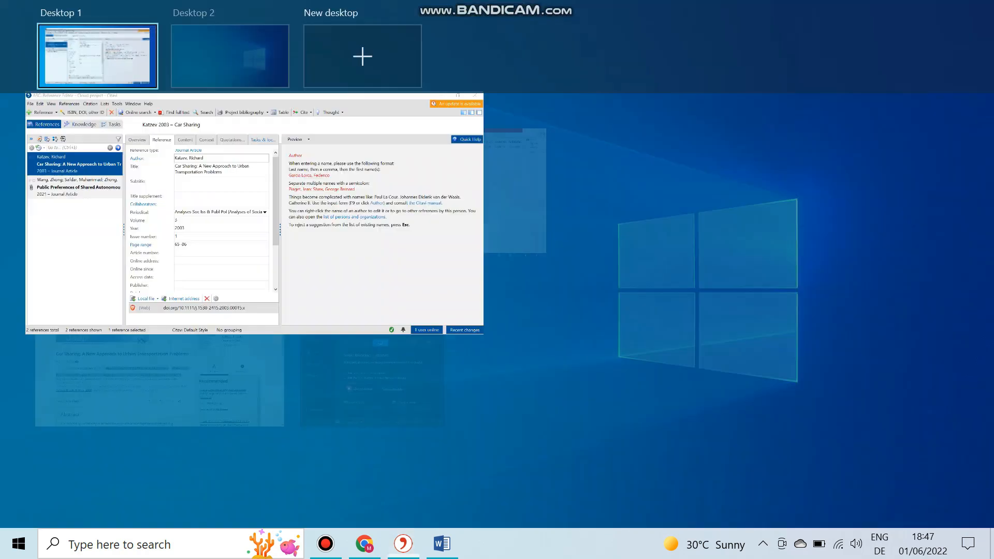
key("super+Tab")
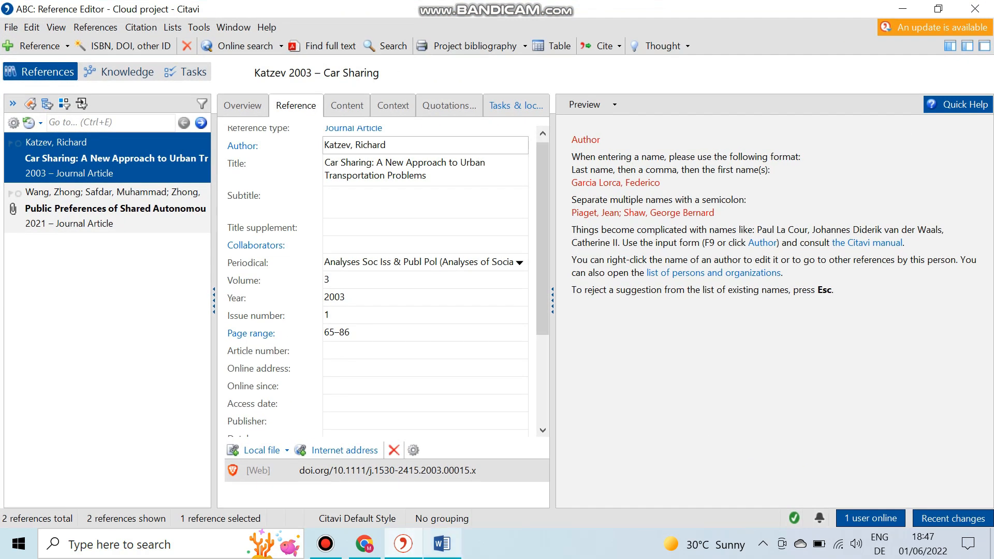
Switch to the browser, try to open the PDF of the Car Sharing article and look at its access options.
left_click(364, 544)
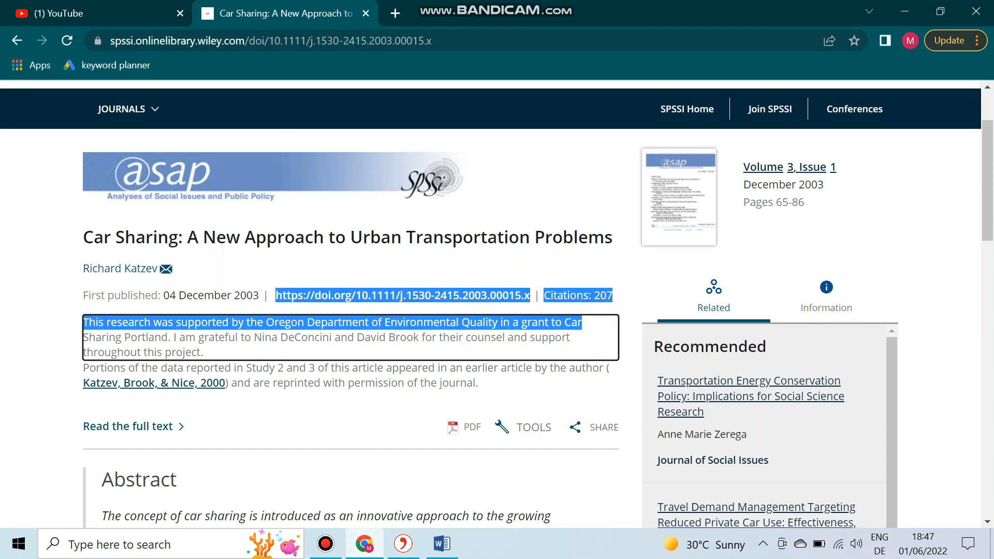
left_click(404, 404)
scroll(465, 254, "down", 3)
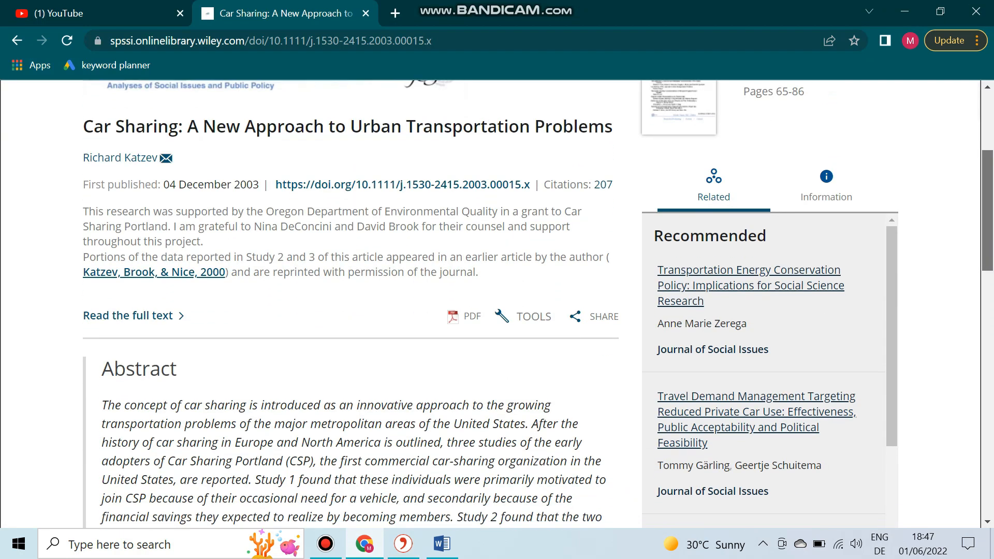
left_click(463, 255)
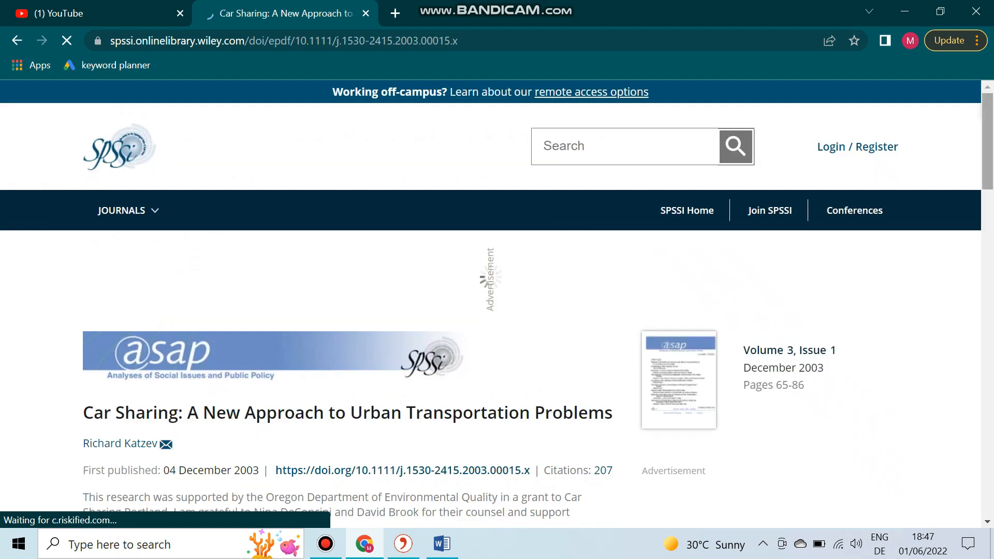
left_click_drag(987, 142, 987, 178)
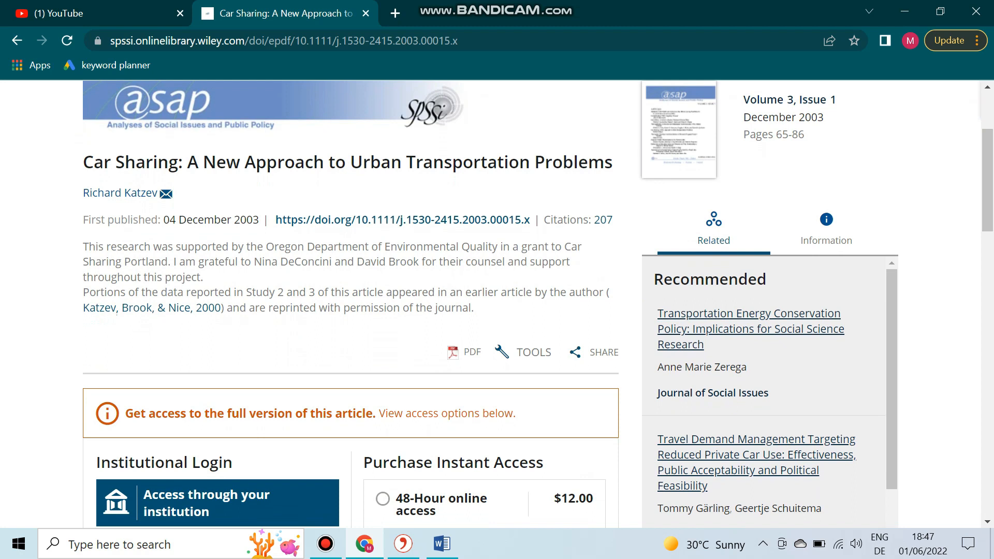
Switch back to Citavi and review the bibliographic fields of the Car Sharing reference.
key("super+Tab")
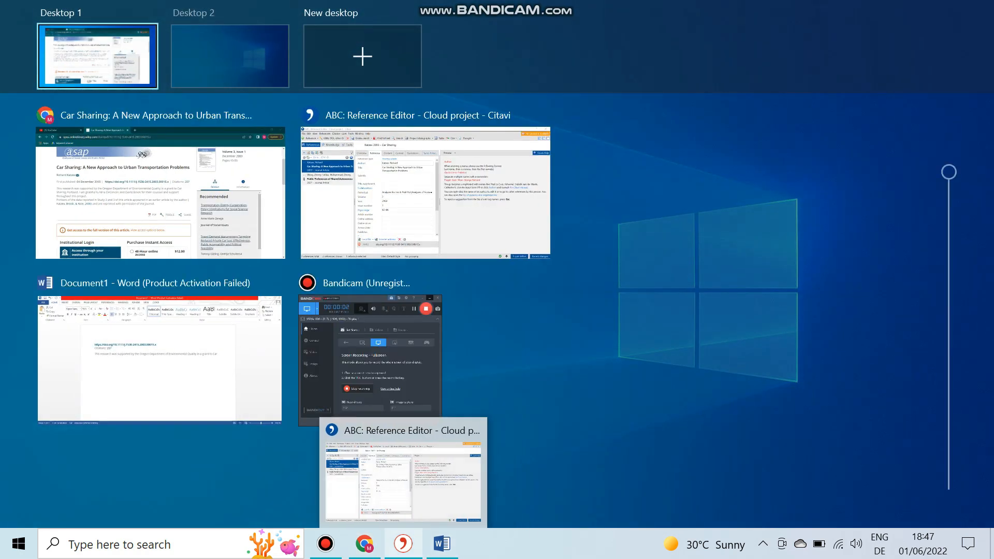
left_click(403, 544)
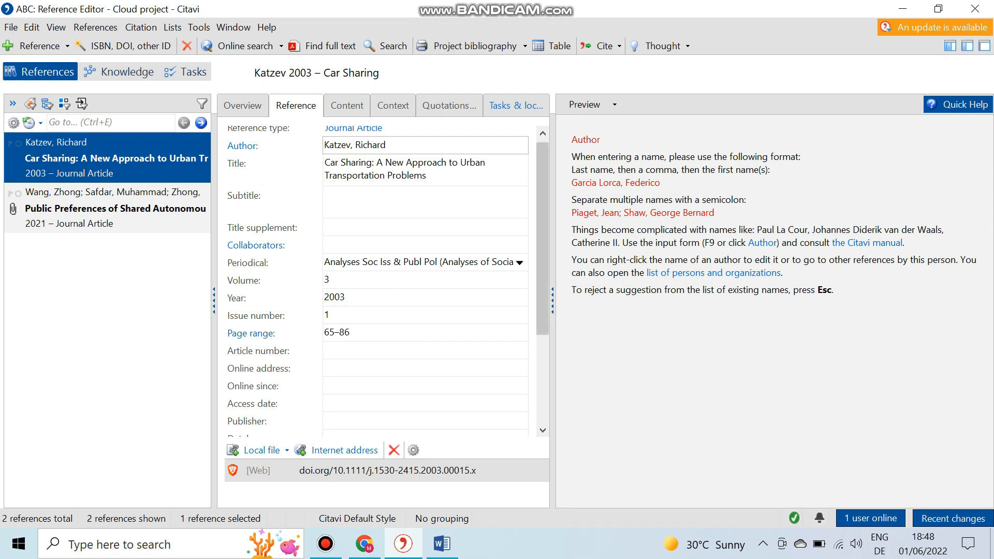
mouse_move(542, 217)
left_mouse_down()
mouse_move(542, 301)
mouse_move(543, 213)
left_mouse_up()
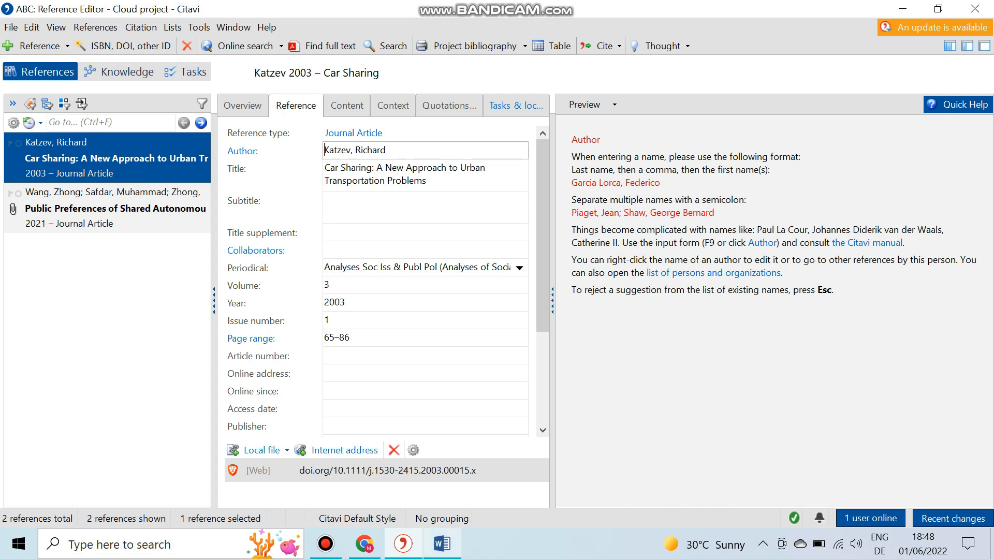
Switch to Word and delete all the text from the document.
left_click(442, 543)
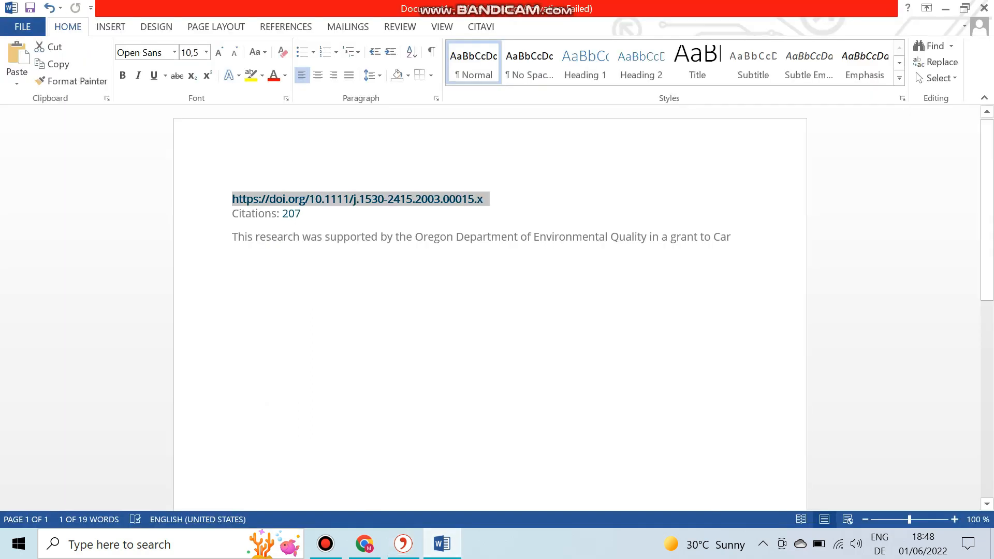
left_click_drag(731, 236, 232, 198)
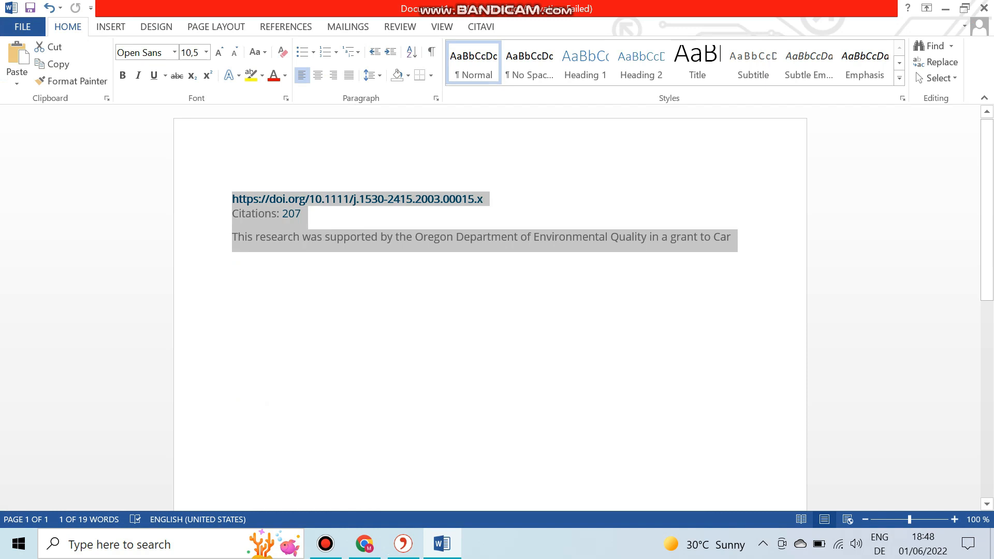
key("Delete")
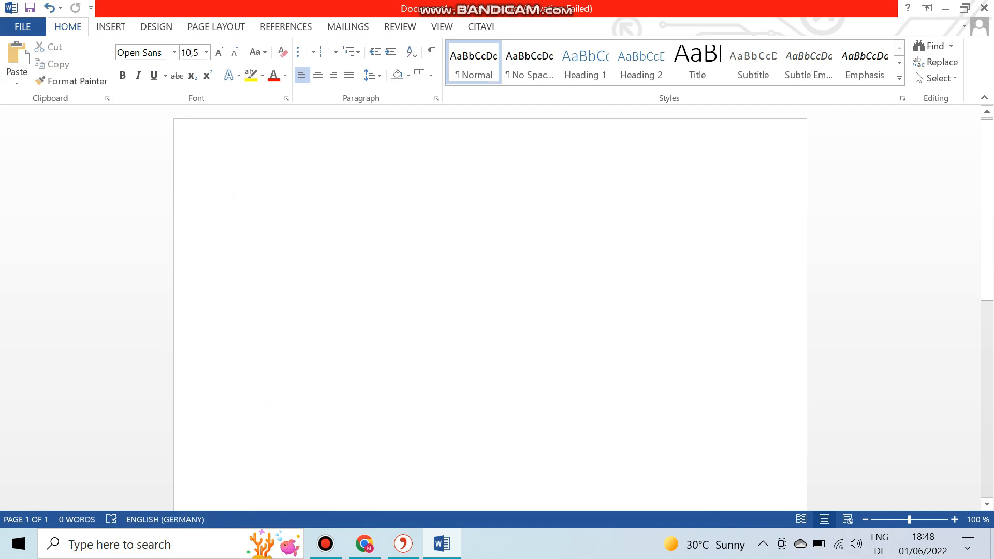
Copy the article's abstract from "The concept of car sharing" to "secondarily because of the" in the browser and paste it into the Word document.
mouse_move(403, 543)
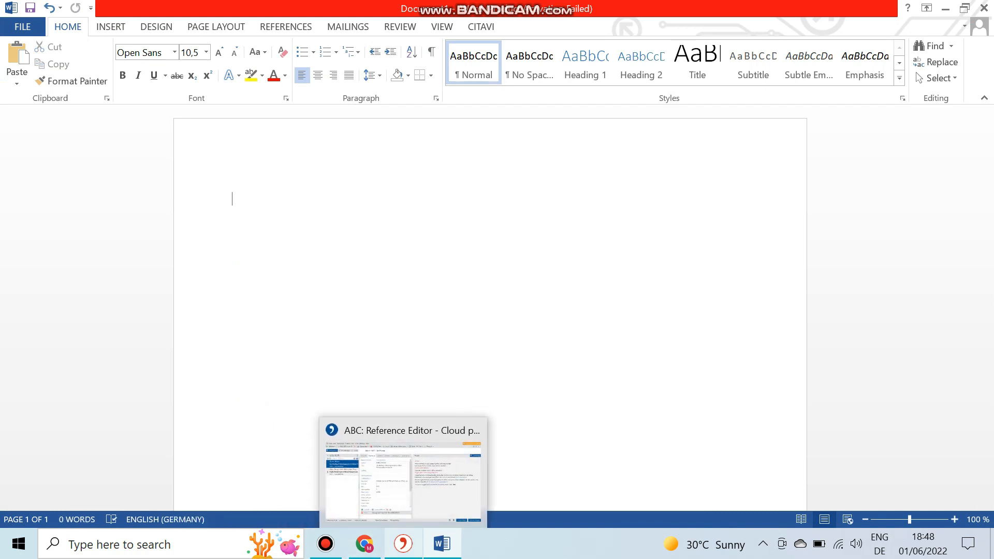
left_click(364, 543)
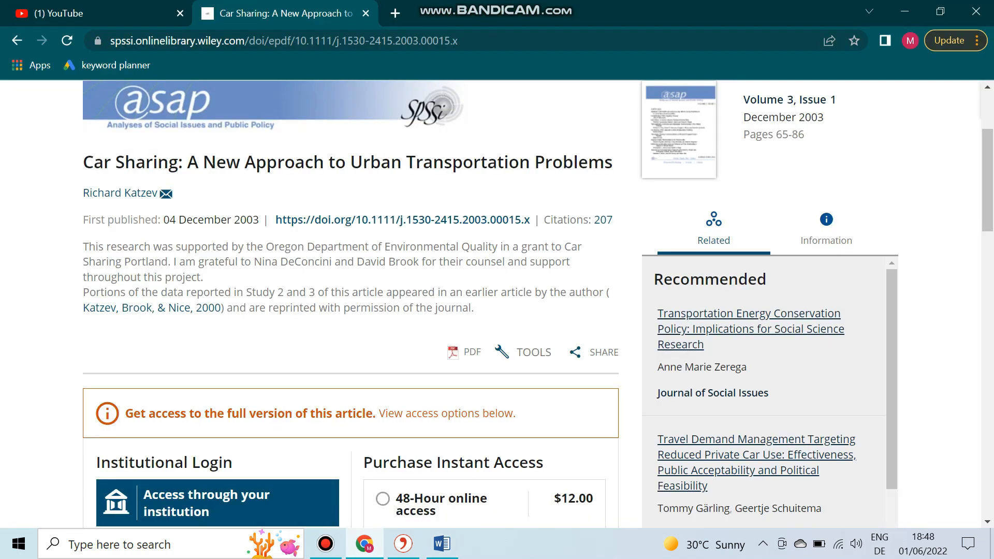
left_click_drag(987, 180, 987, 316)
left_click_drag(102, 208, 572, 300)
key("ctrl+c")
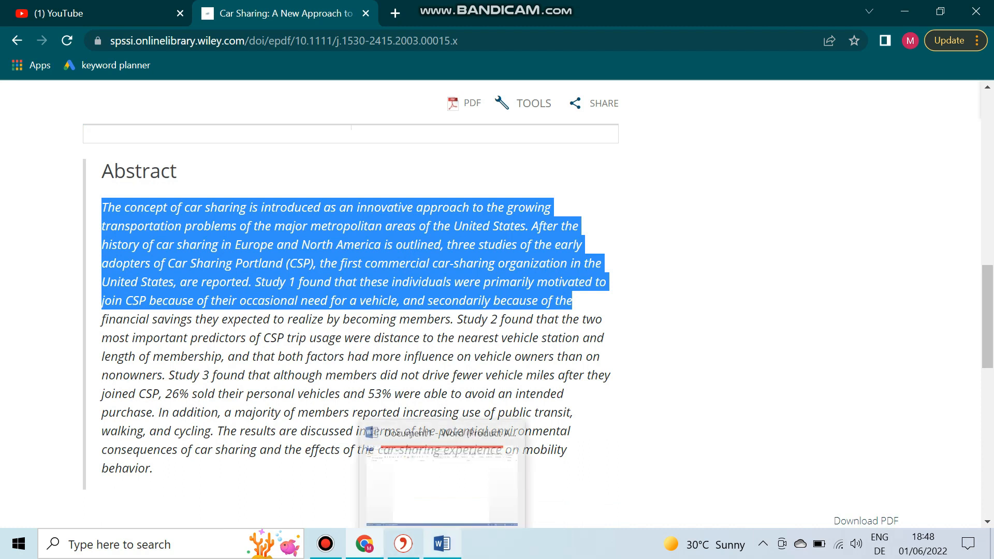
left_click(442, 543)
key("ctrl+v")
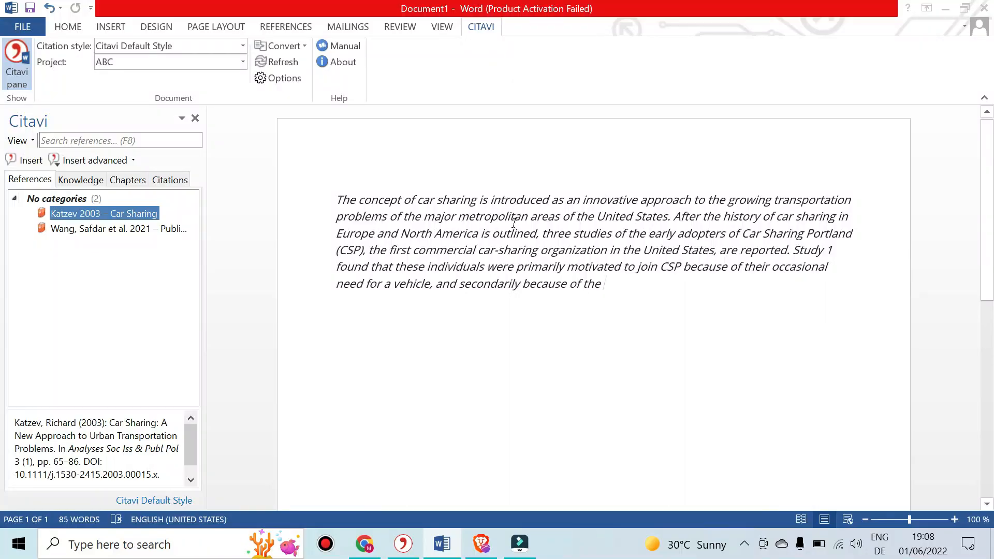
Show the Citavi pane beside the pasted text and assign the project ABC to the Word document.
left_click(493, 232)
left_click(603, 285)
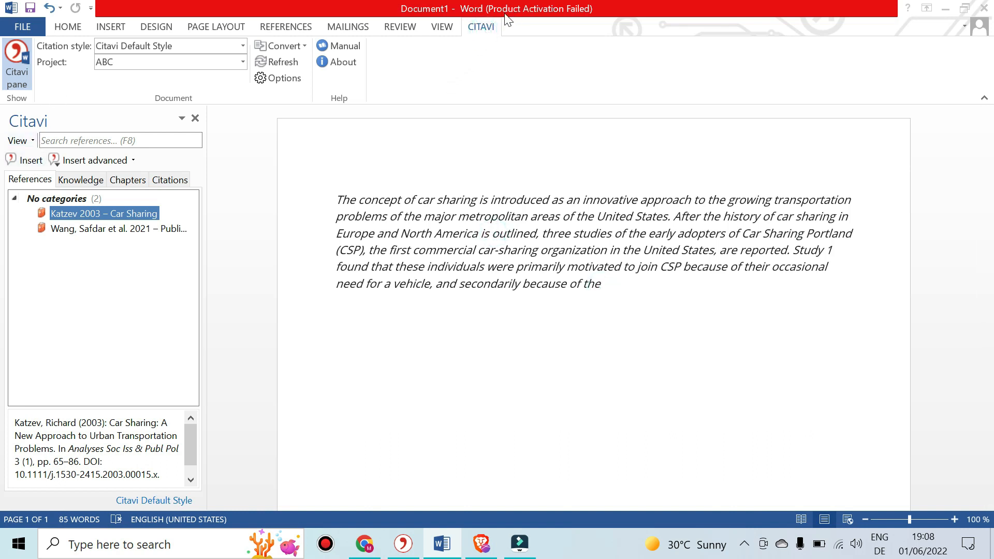
left_click(23, 67)
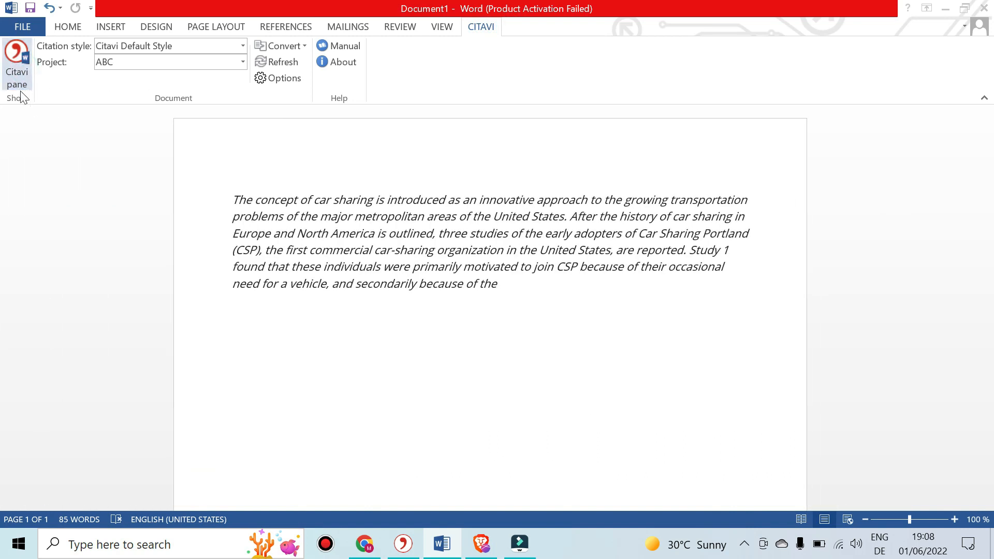
left_click(19, 93)
left_click(19, 95)
left_click(20, 62)
left_click(243, 62)
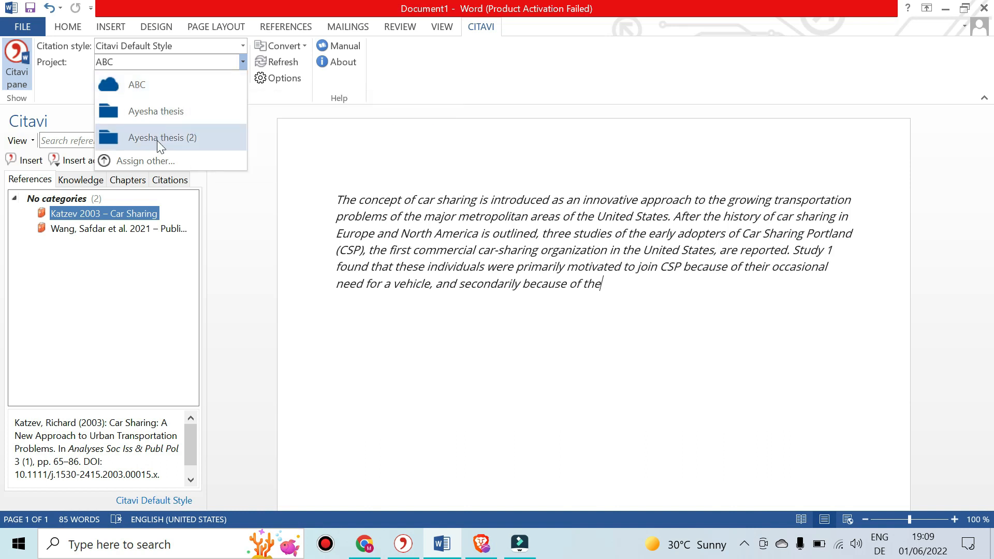
left_click(163, 83)
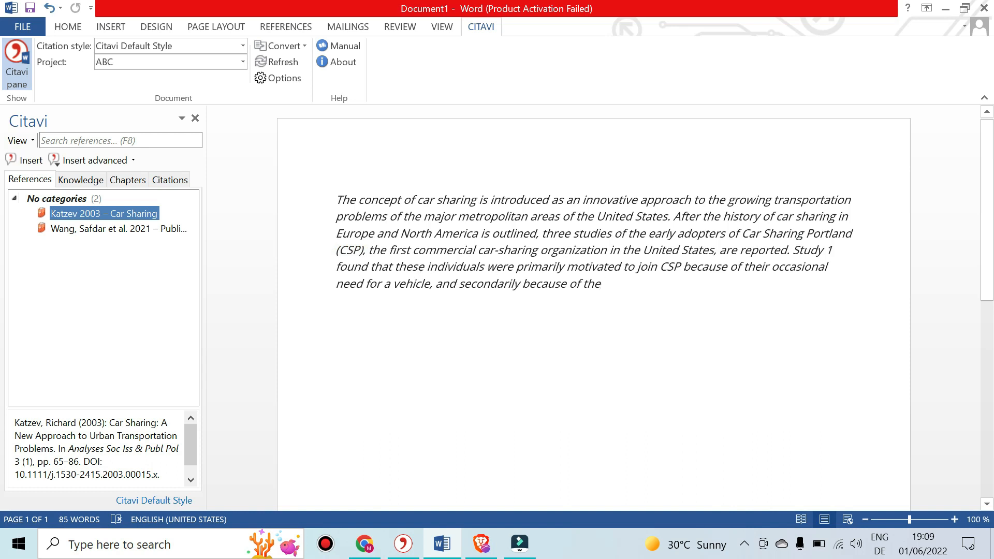
Insert a citation of the 2003 Car Sharing reference at the end of the pasted paragraph.
left_click(609, 283)
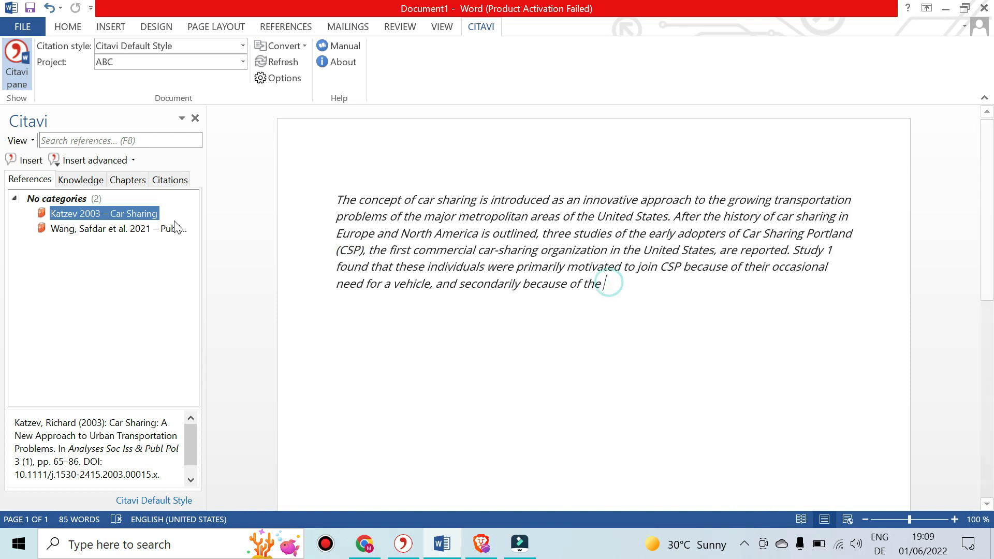
left_click(112, 215)
double_click(112, 215)
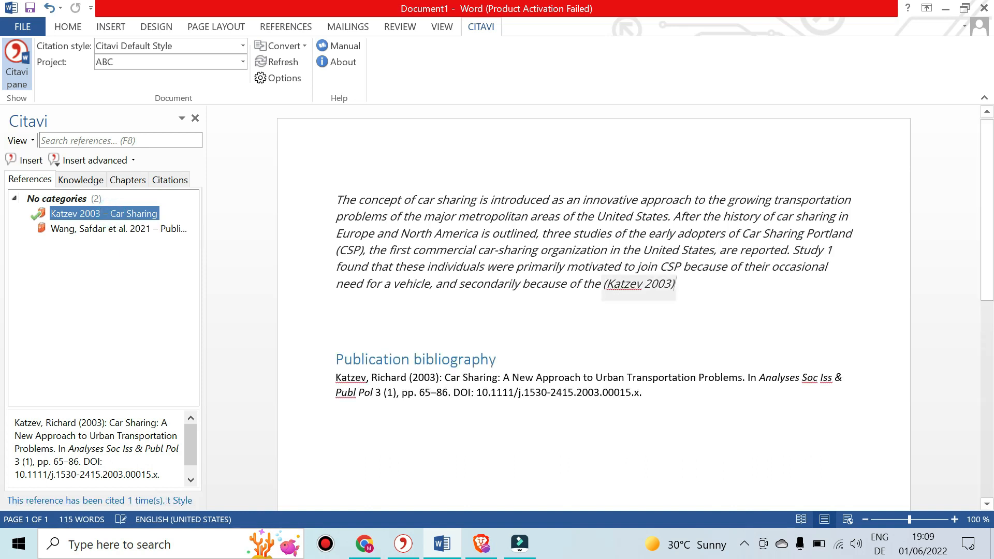
Inspect the inserted in-text citation field and place the cursor on the empty line below the paragraph.
left_click_drag(686, 283, 599, 287)
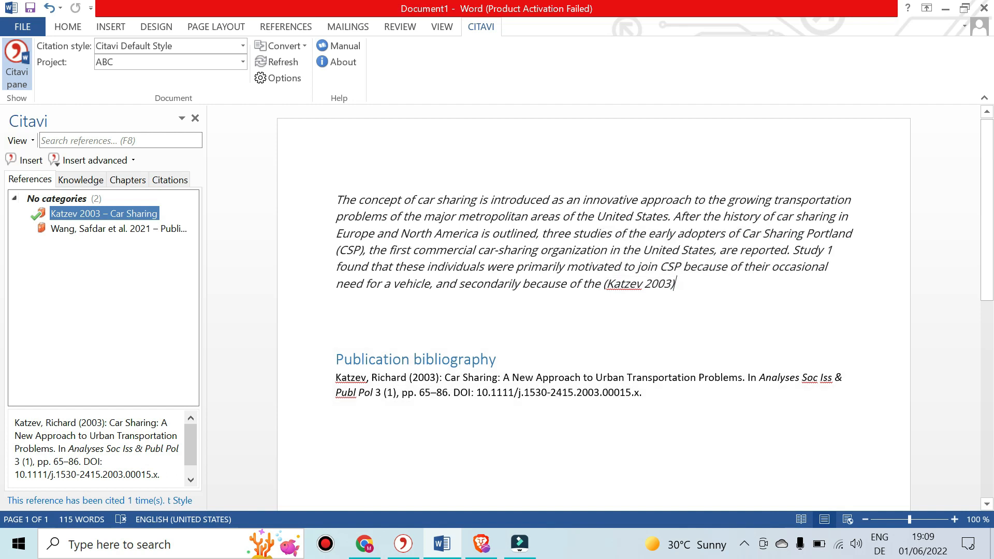
left_click(628, 284)
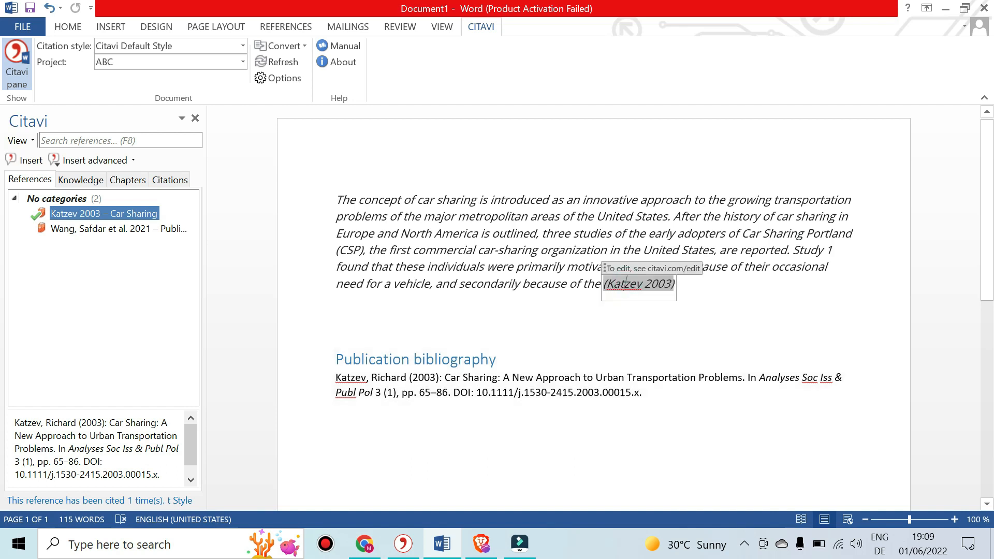
left_click(759, 294)
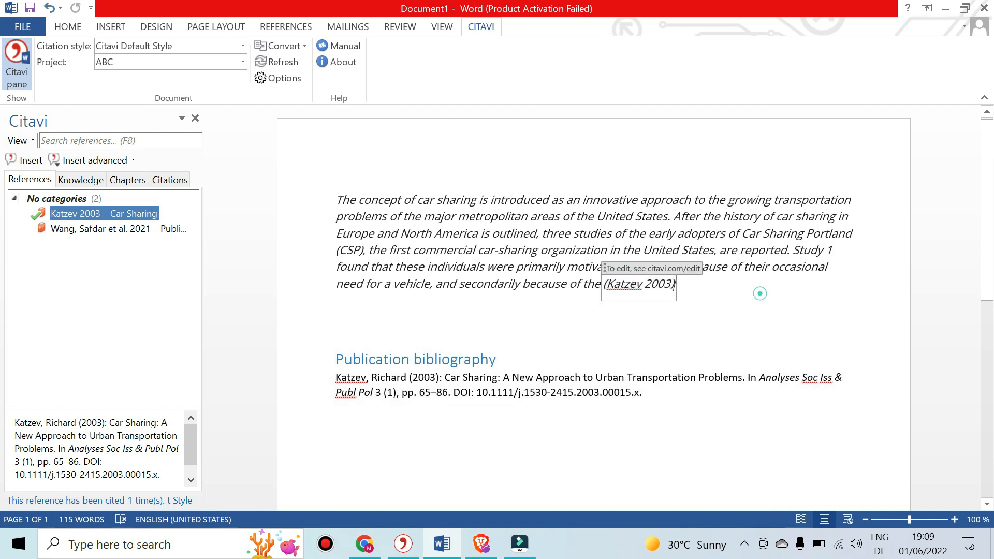
left_click(864, 286)
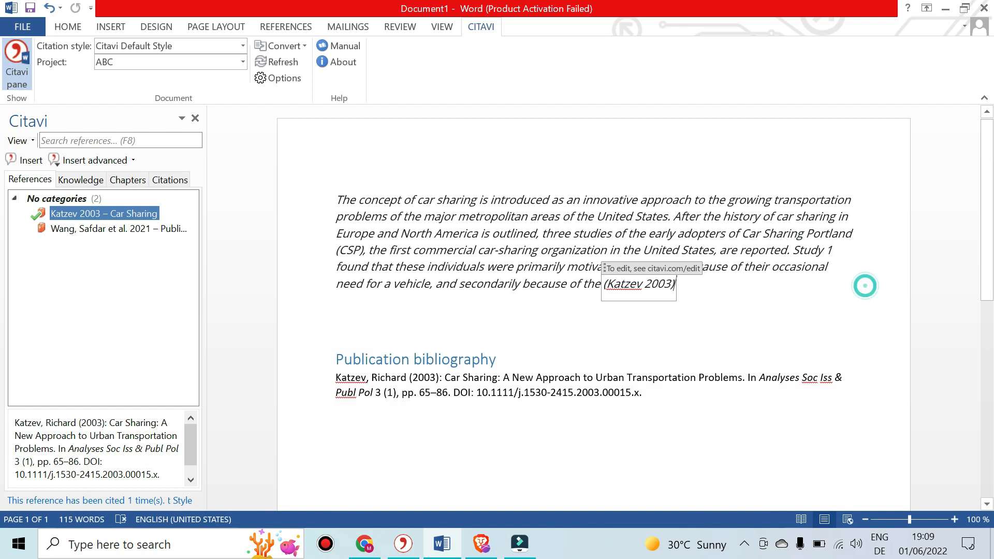
left_click(841, 315)
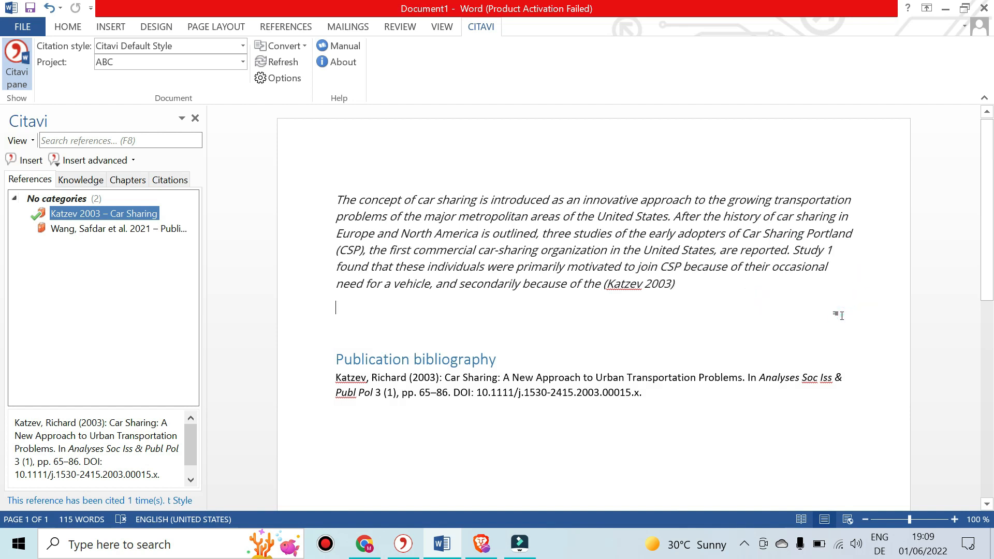